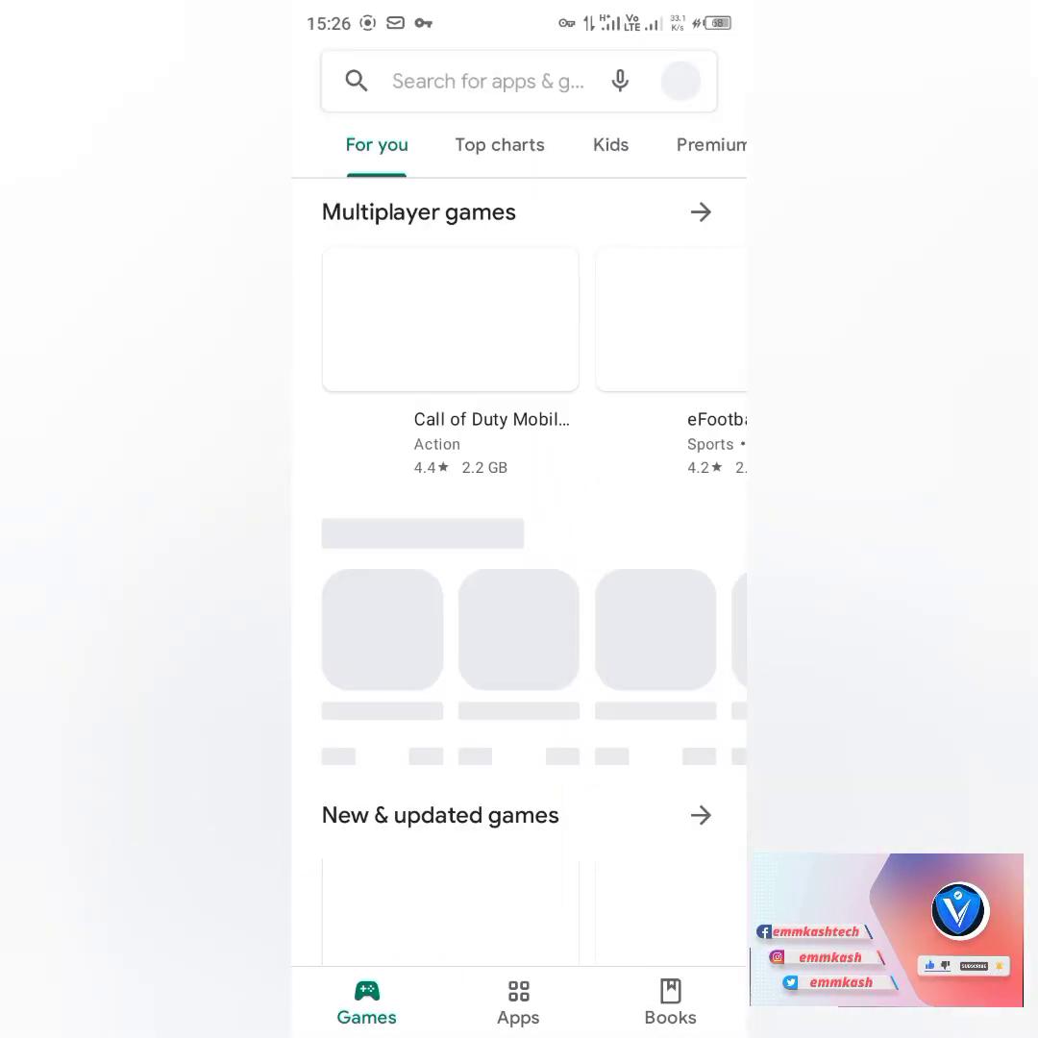
Search the Play Store for "every proxy", fixing a mistyped query.
left_click(452, 87)
type("eve")
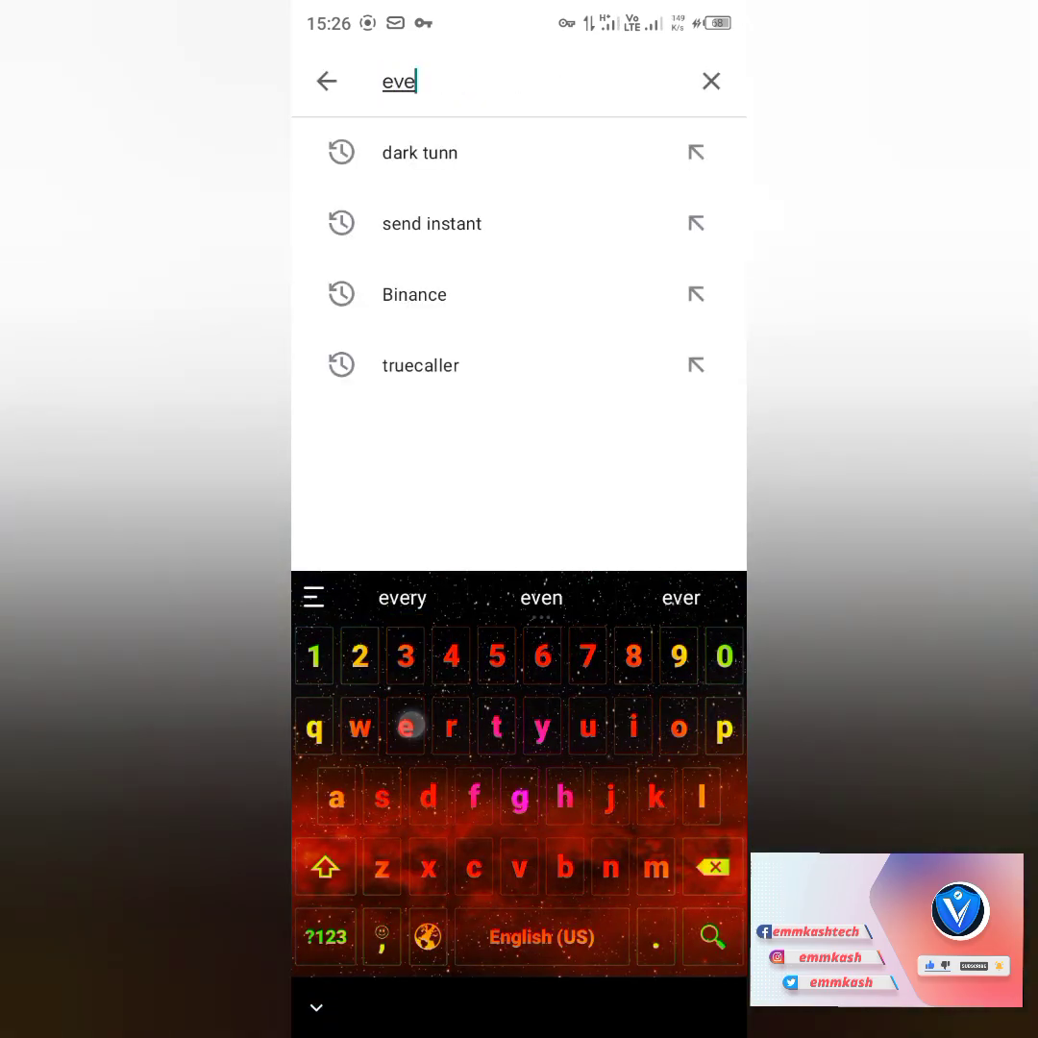
type("y")
key("BackSpace")
key("BackSpace")
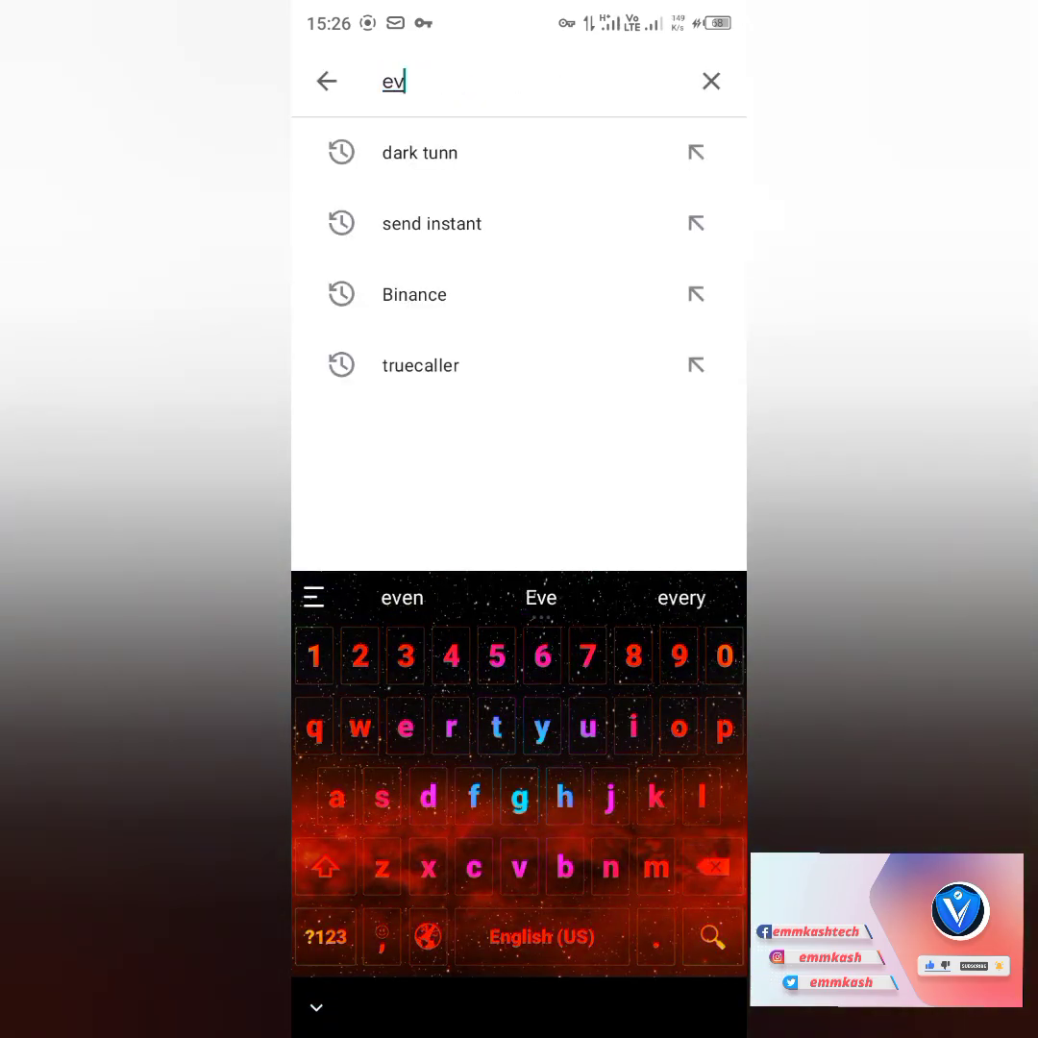
type("ery proxy")
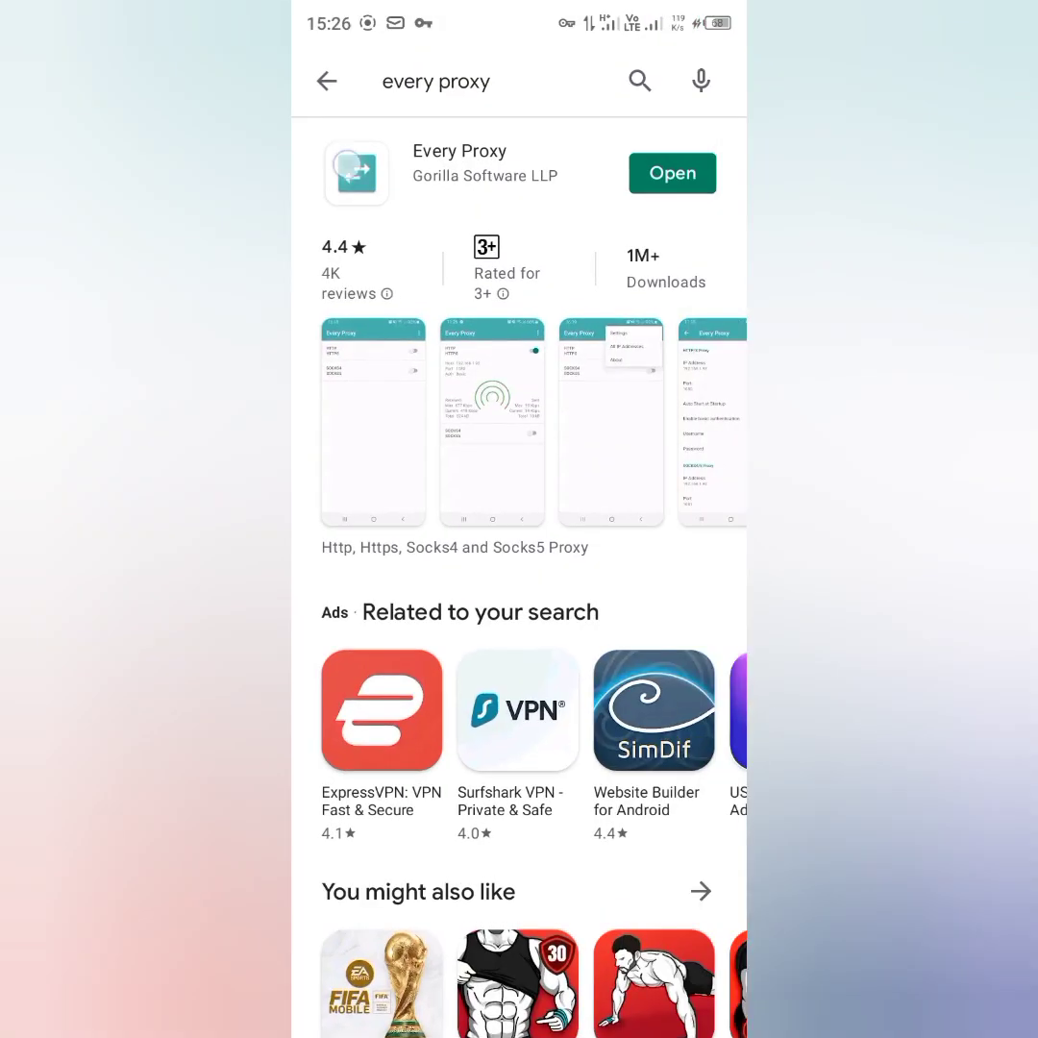
Launch the installed Every Proxy app from its Play Store result.
left_click(354, 171)
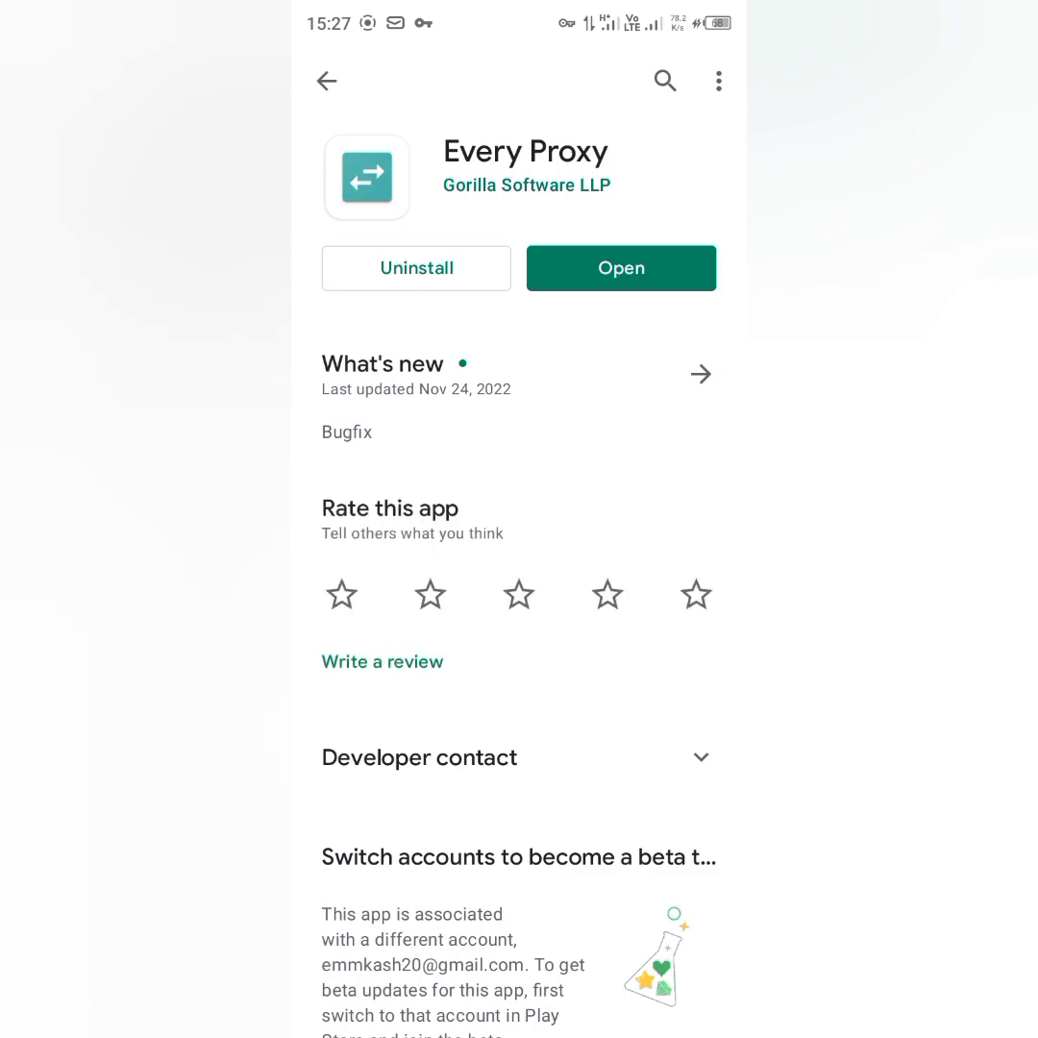
left_click(326, 81)
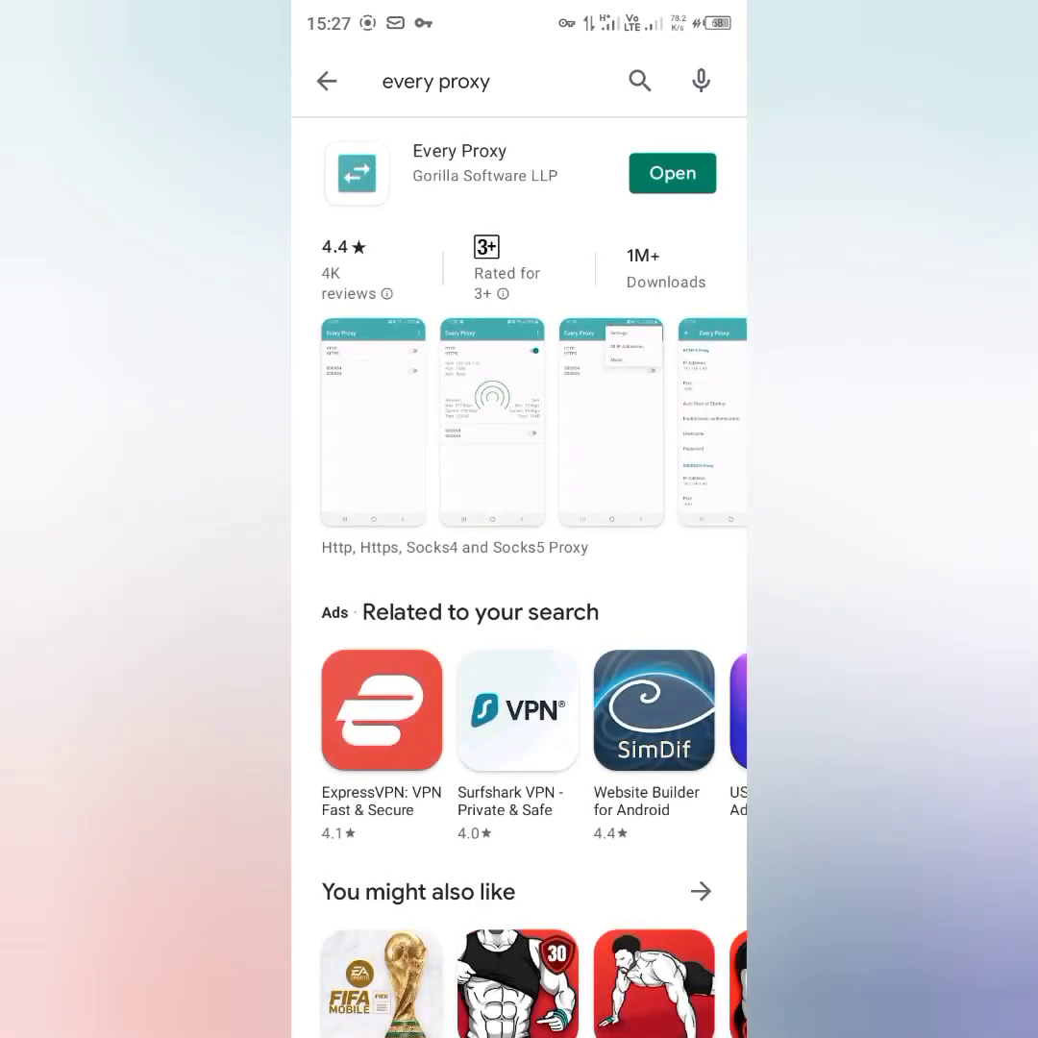
left_click(671, 173)
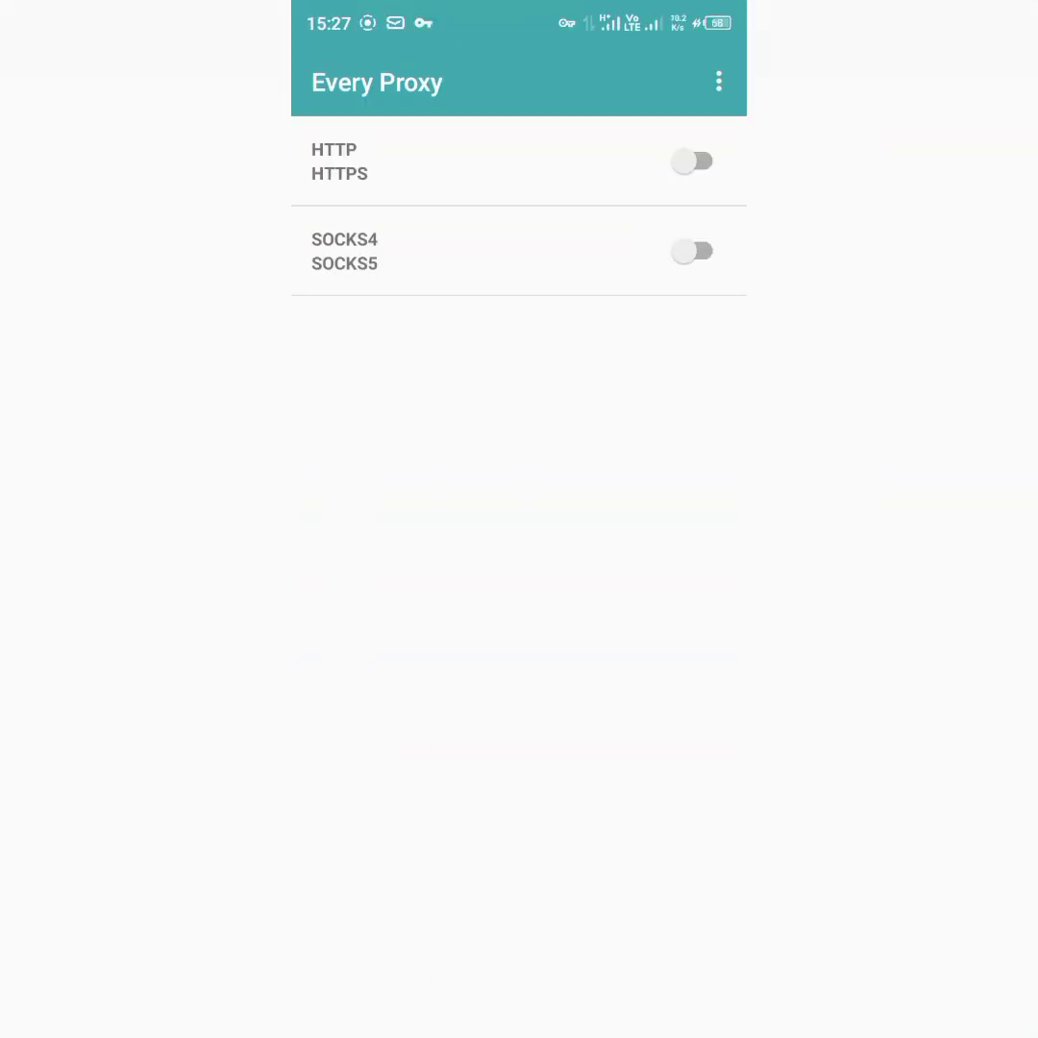
Check All IP Addresses and the proxy Settings from Every Proxy's three-dot menu.
left_click(718, 73)
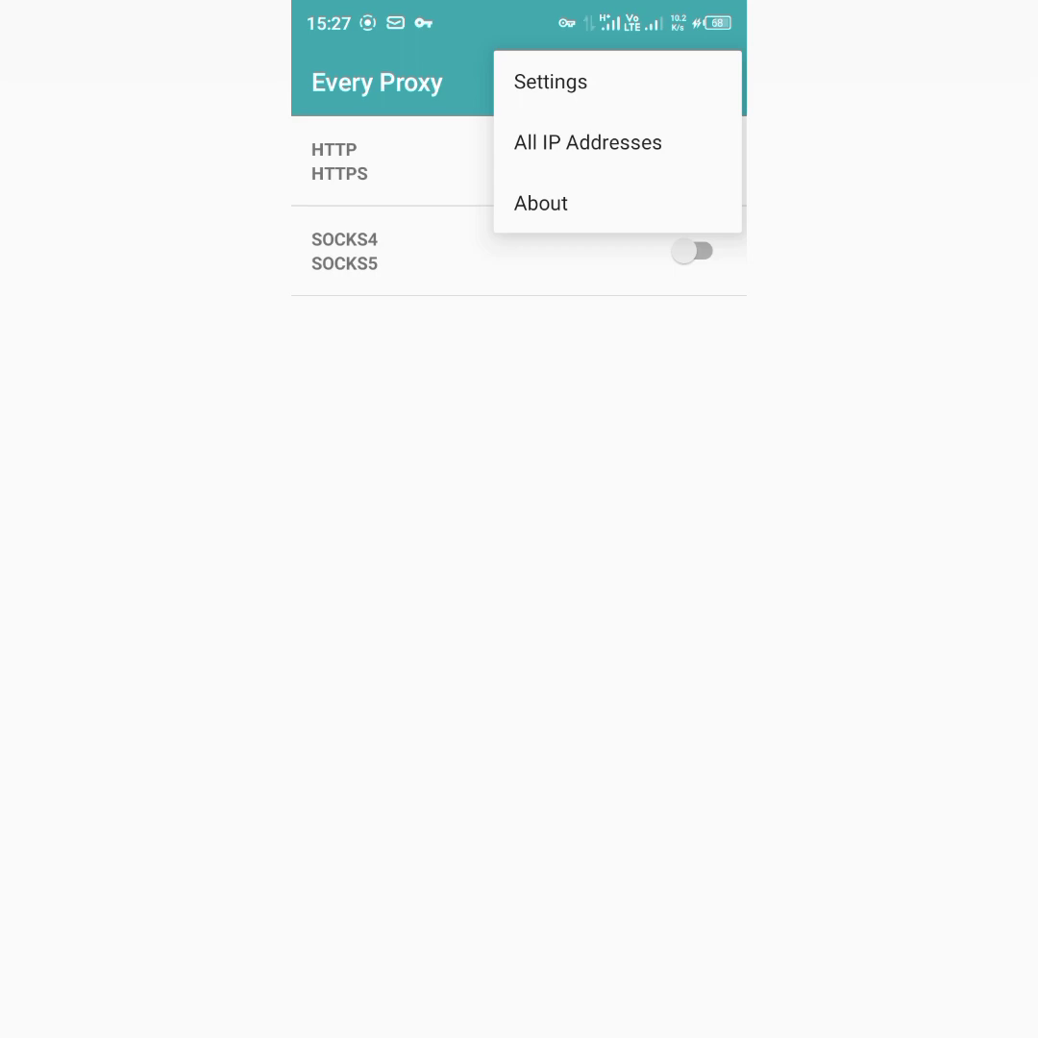
left_click(587, 143)
left_click(711, 797)
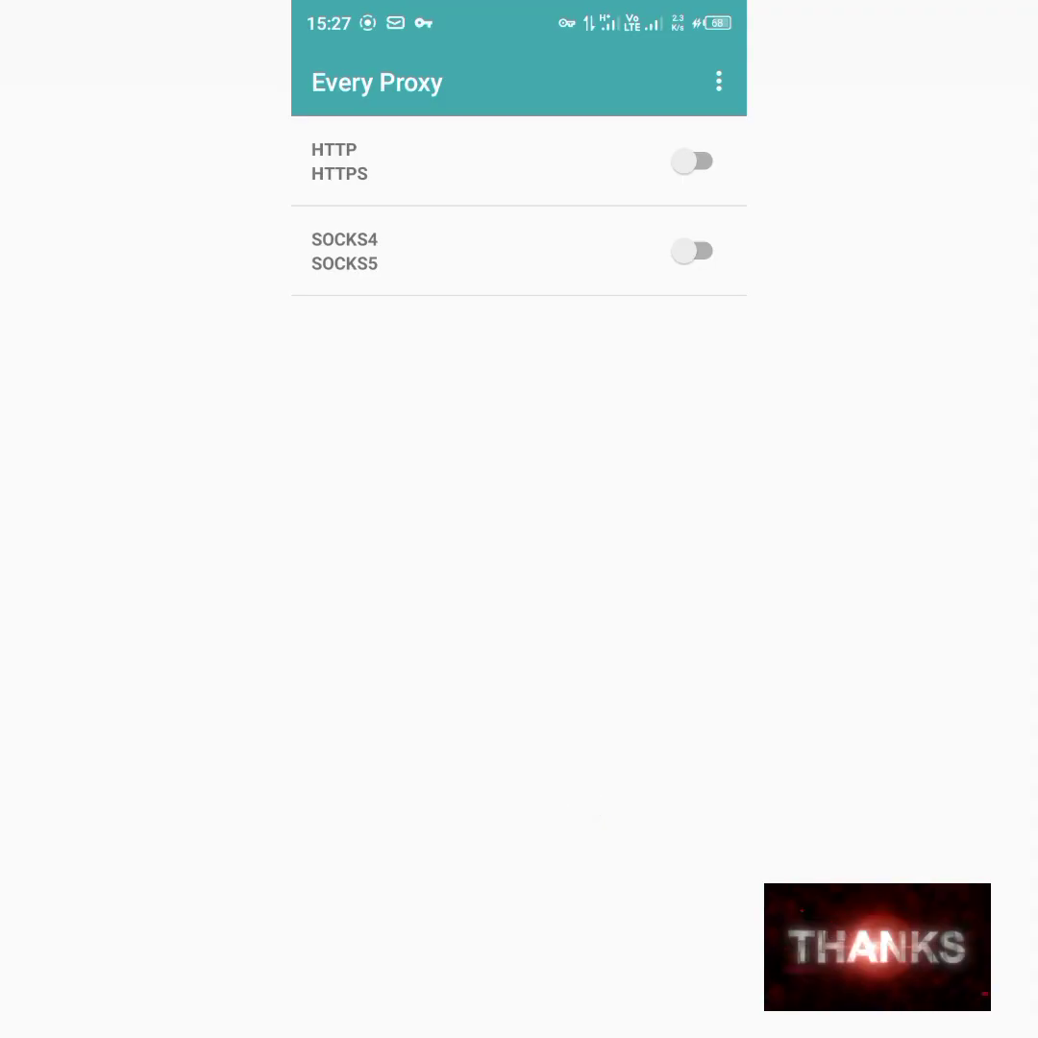
left_click(717, 82)
left_click(550, 81)
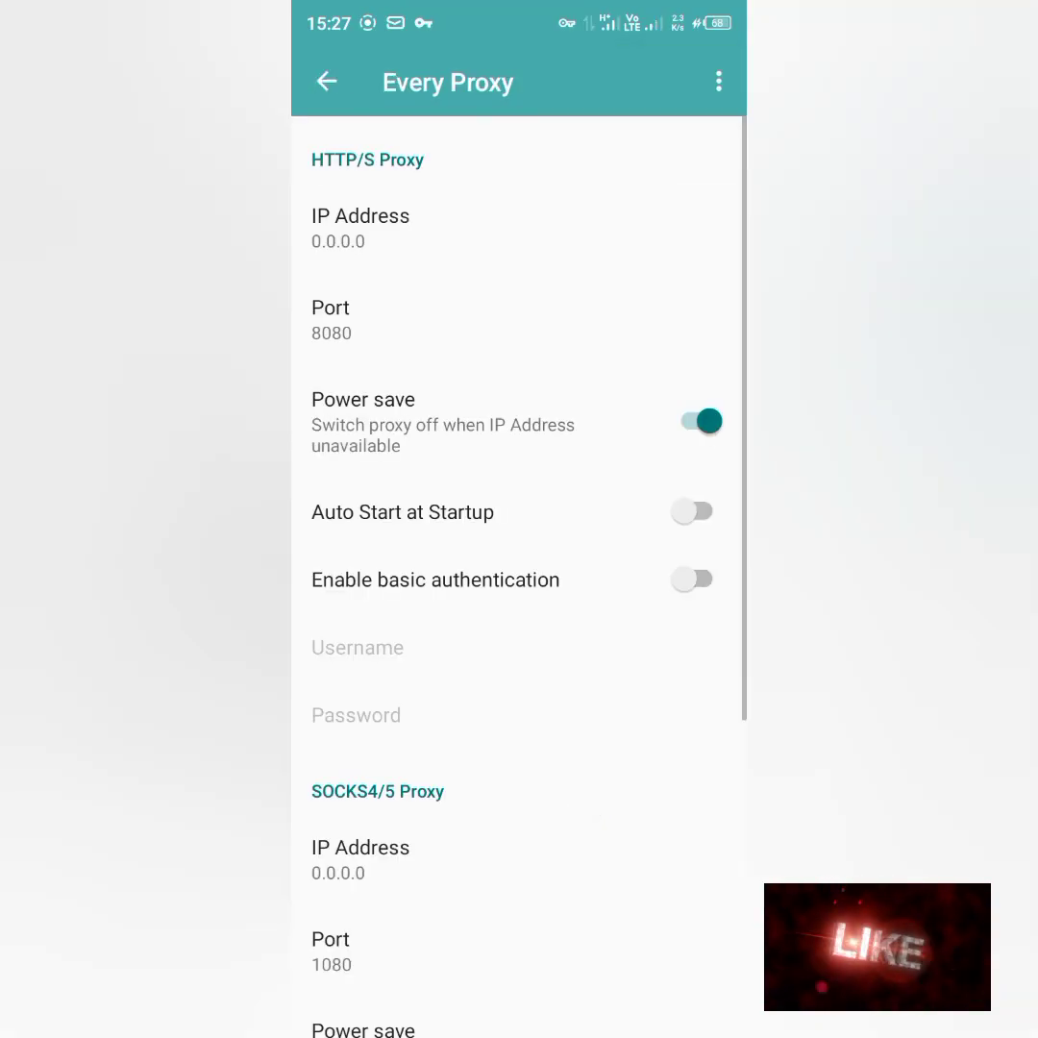
left_click(327, 82)
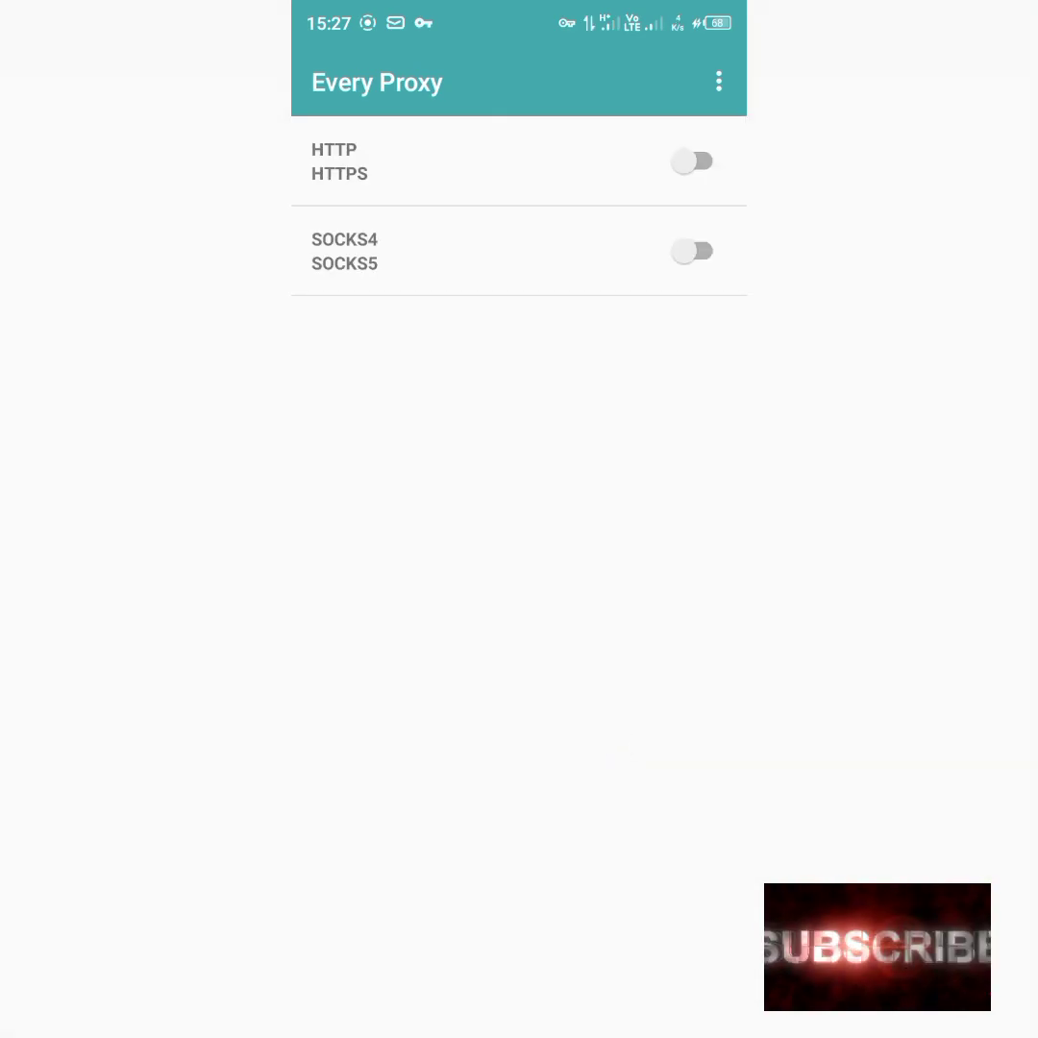
left_click(694, 161)
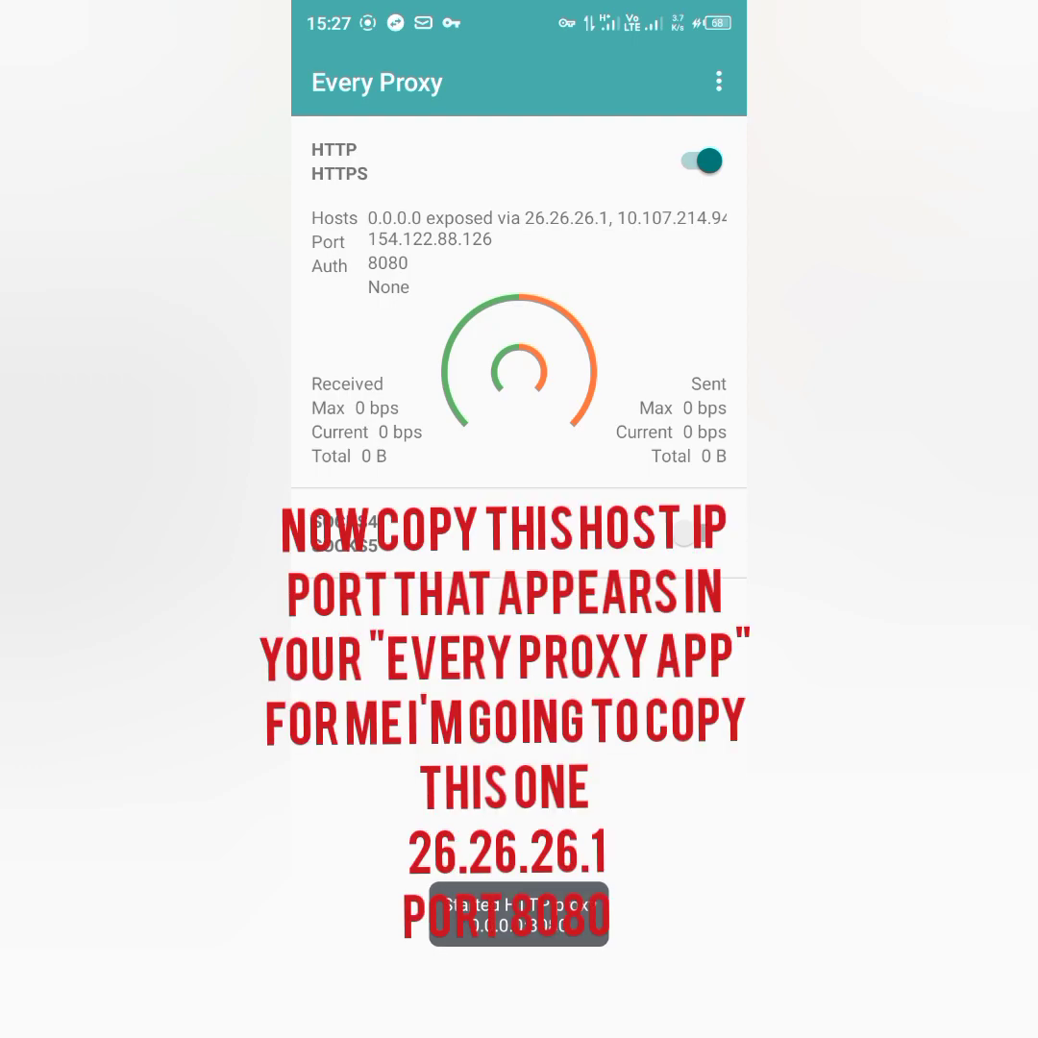
left_click(719, 82)
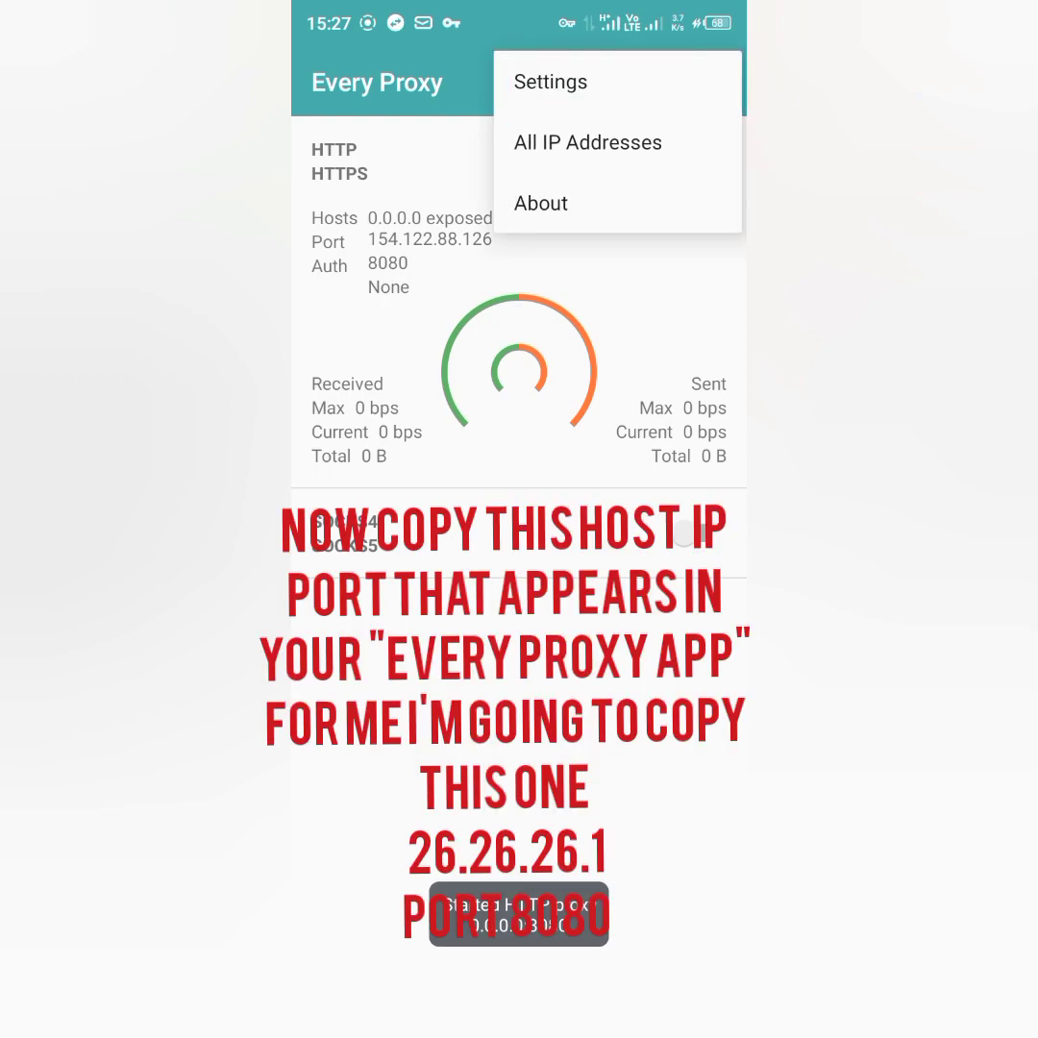
left_click(519, 384)
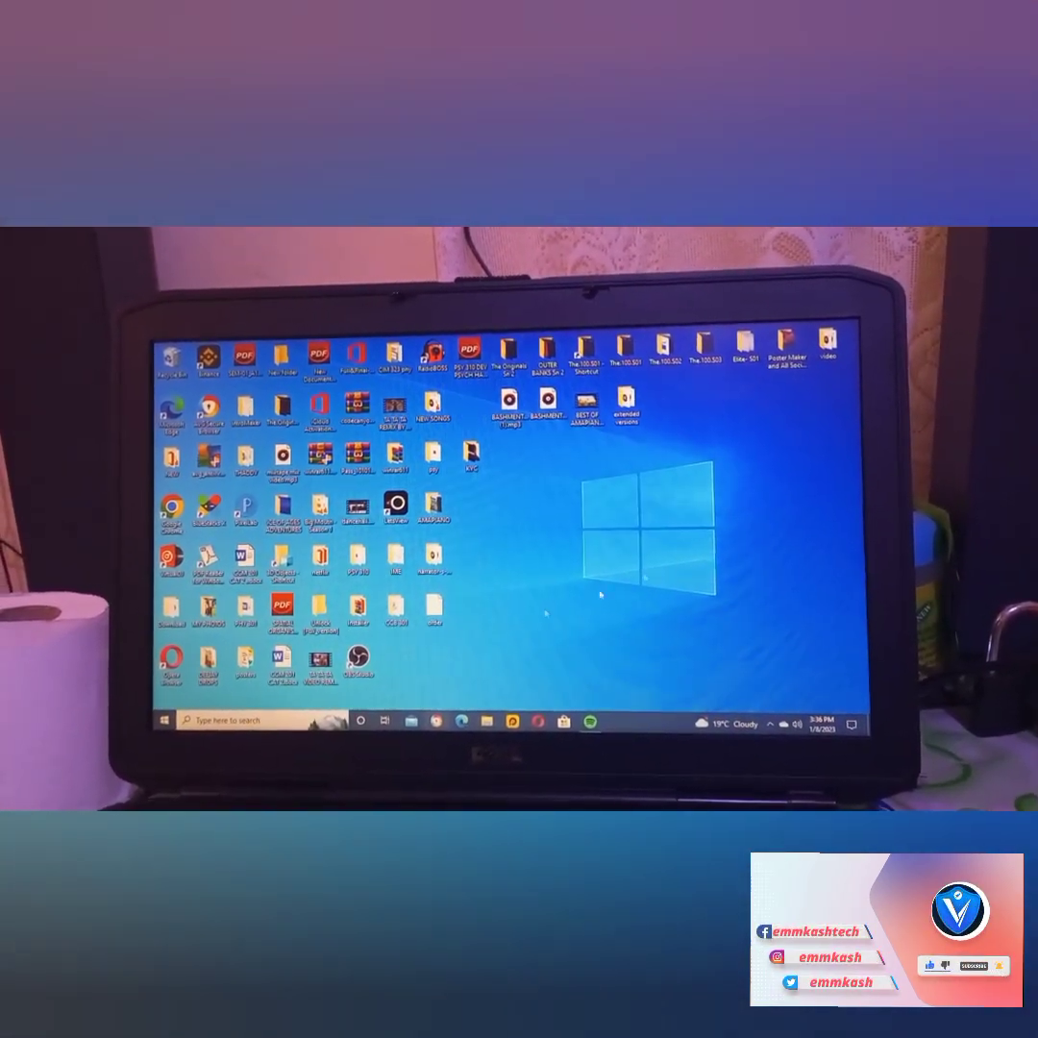
Open Windows Proxy settings through a Start menu search for "proxy".
key("super")
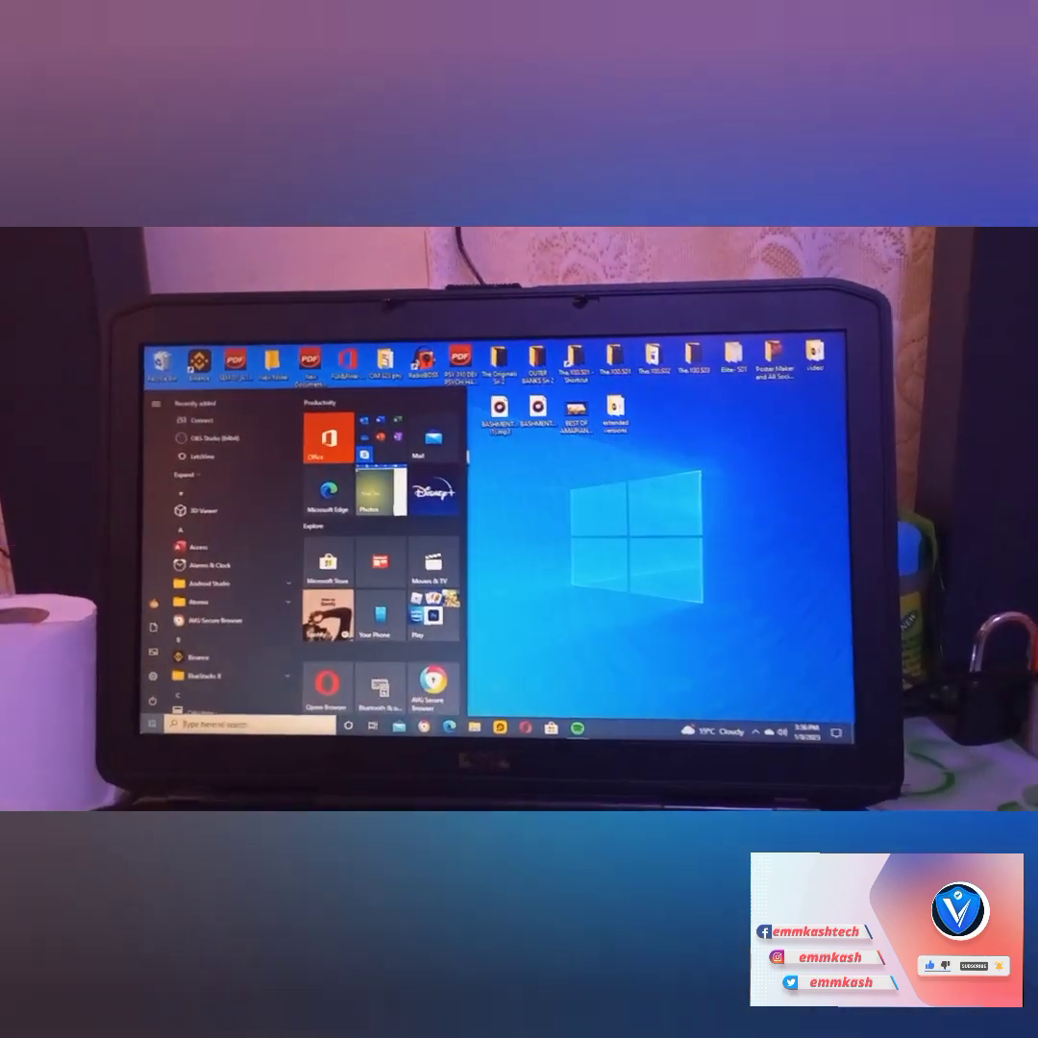
type("p")
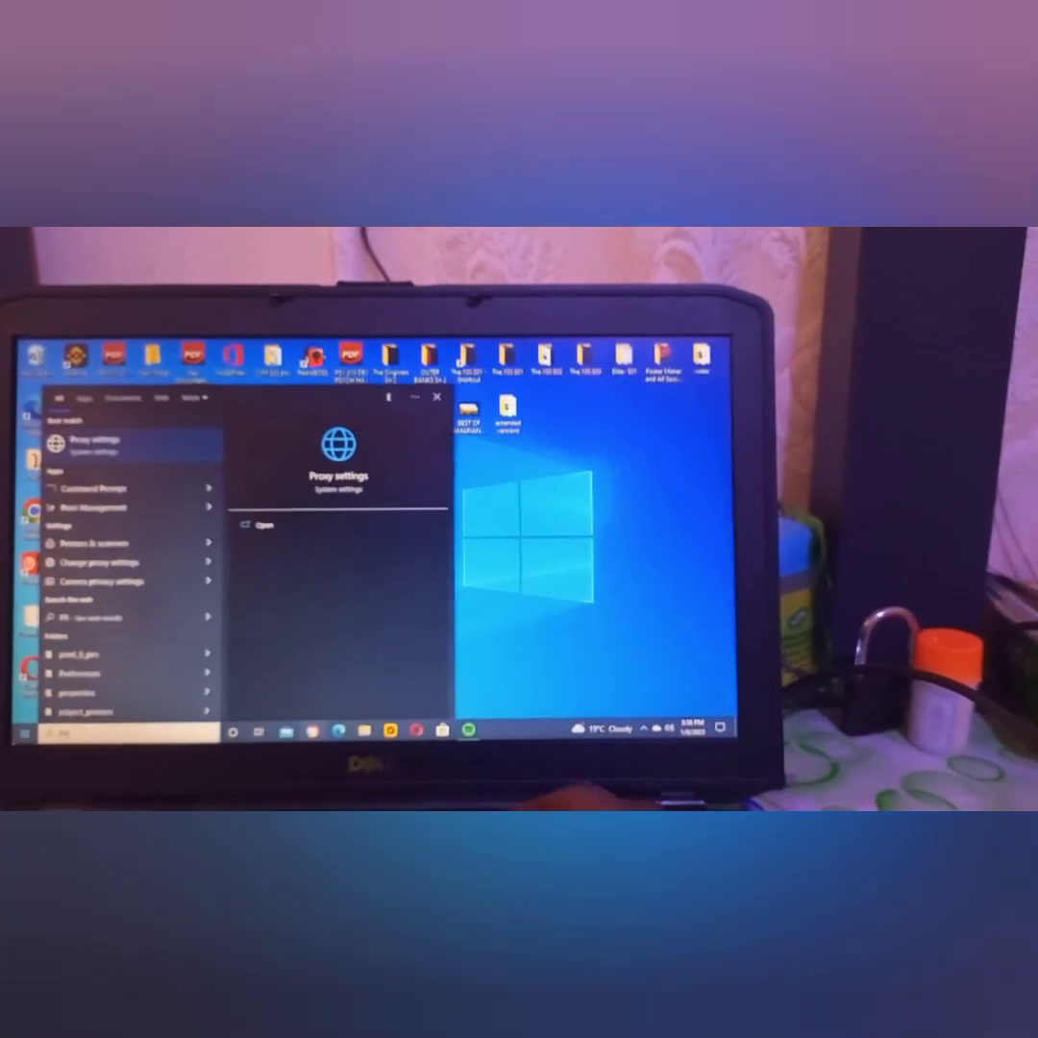
type("rp")
key("BackSpace")
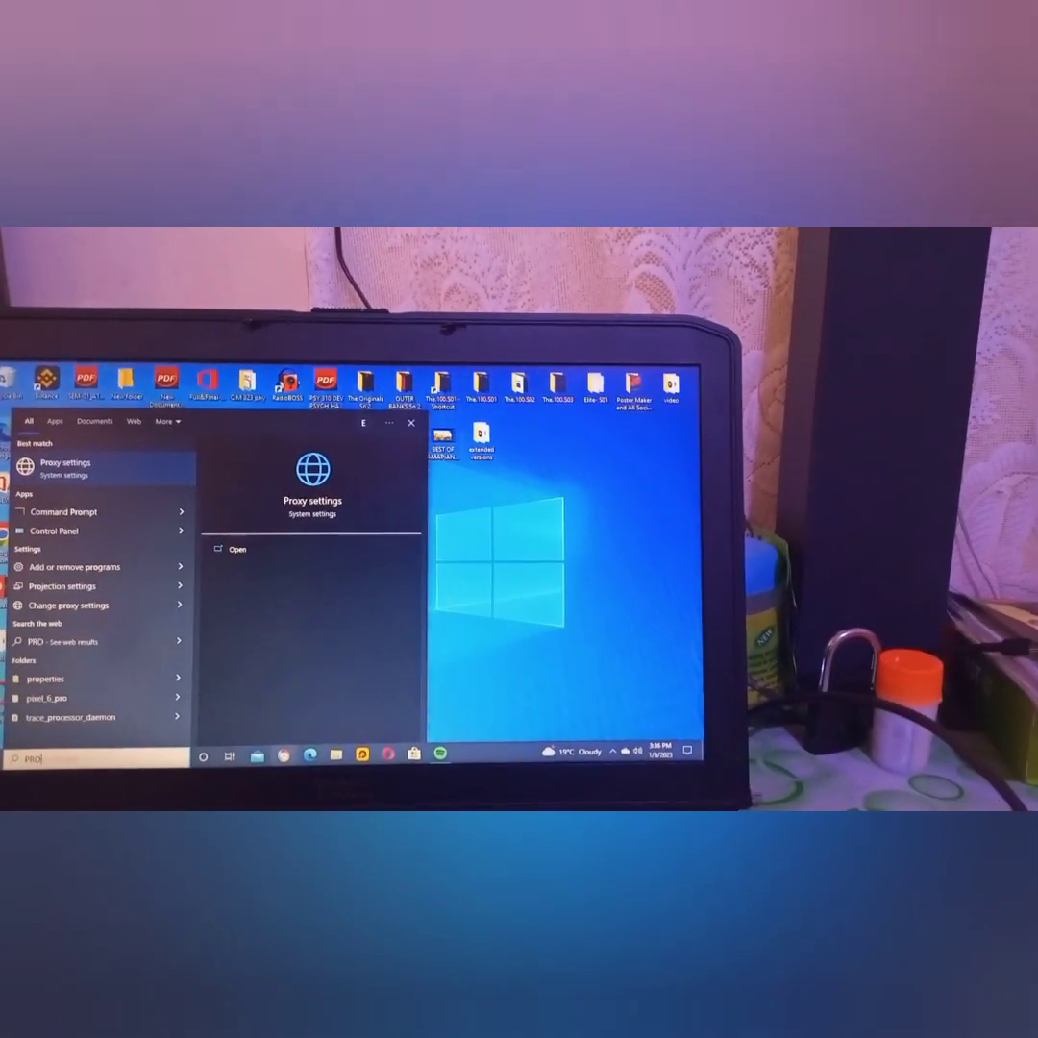
type("ox")
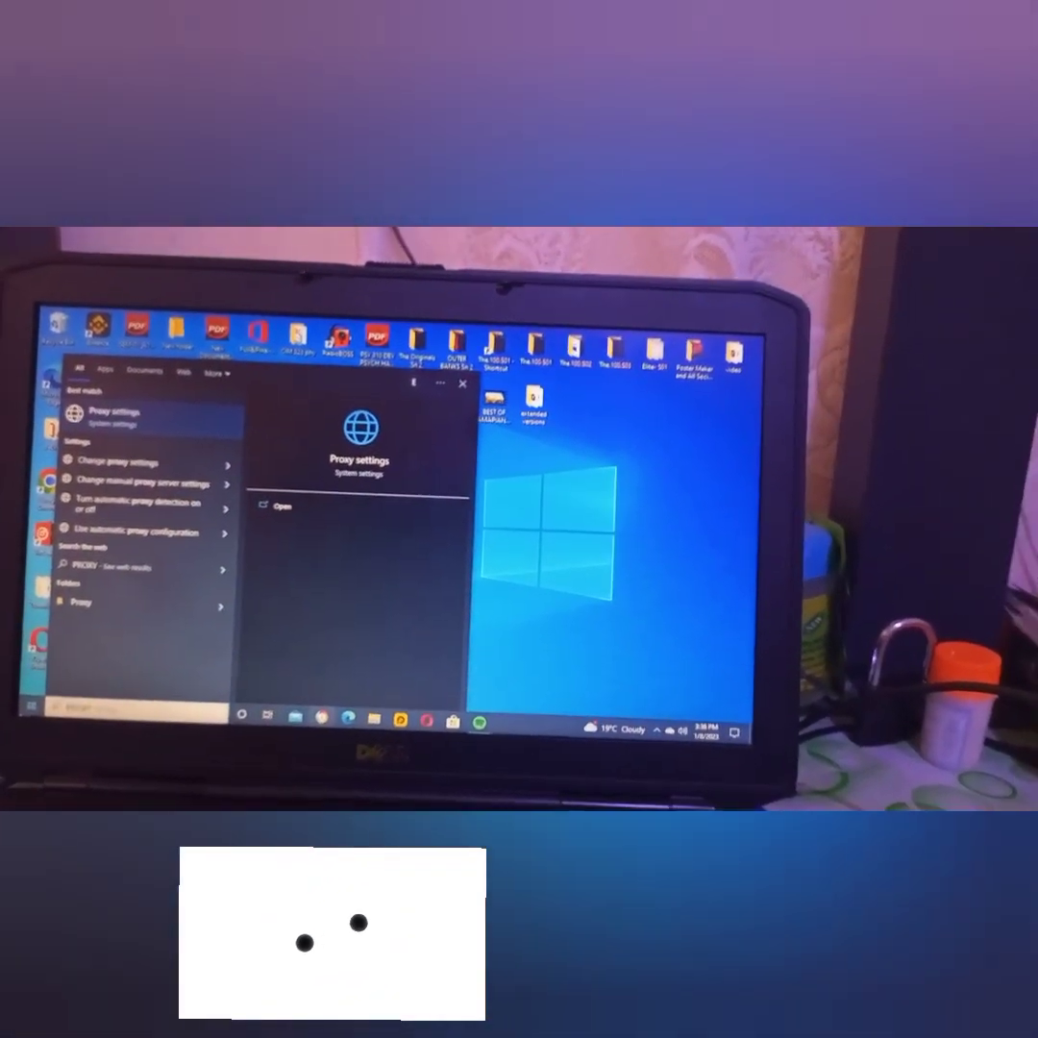
key("Return")
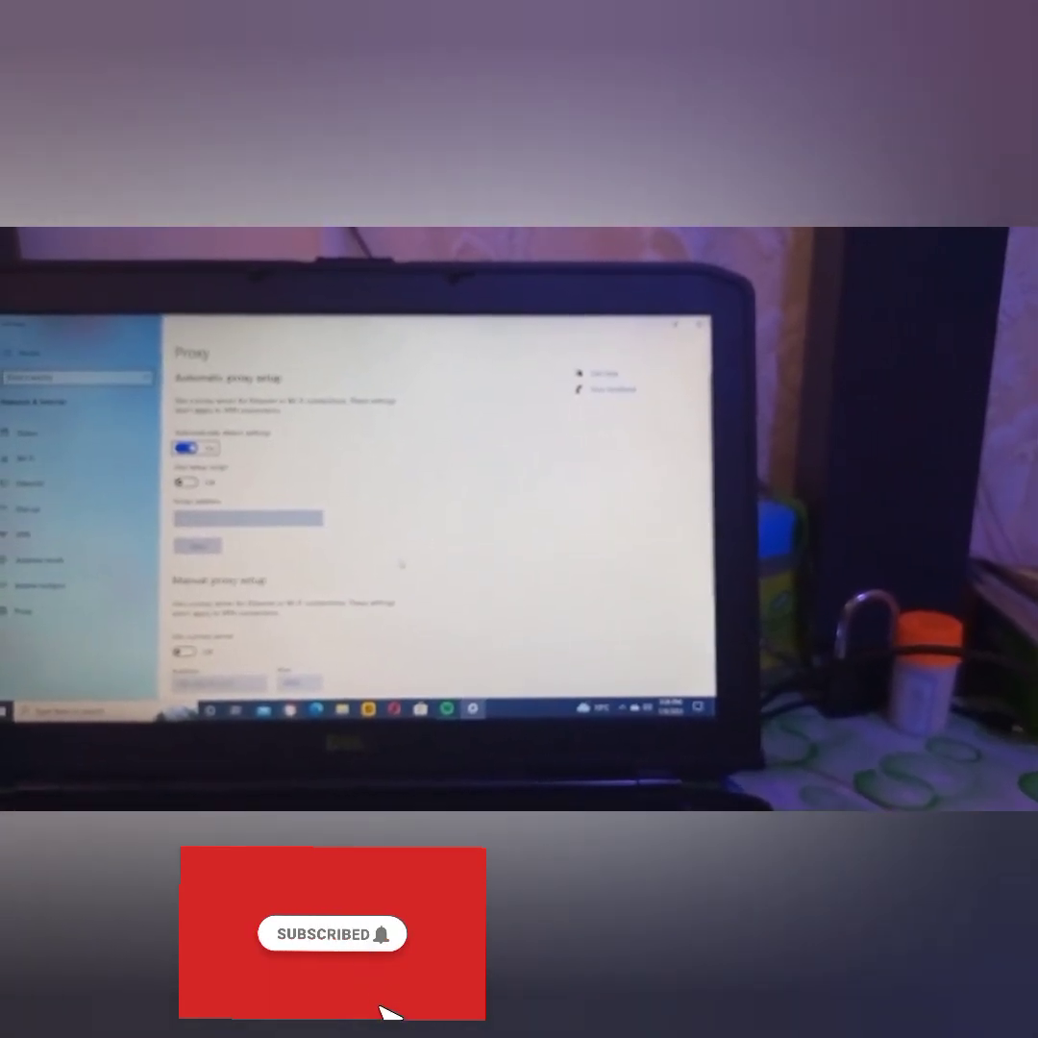
scroll(433, 529, "down", 3)
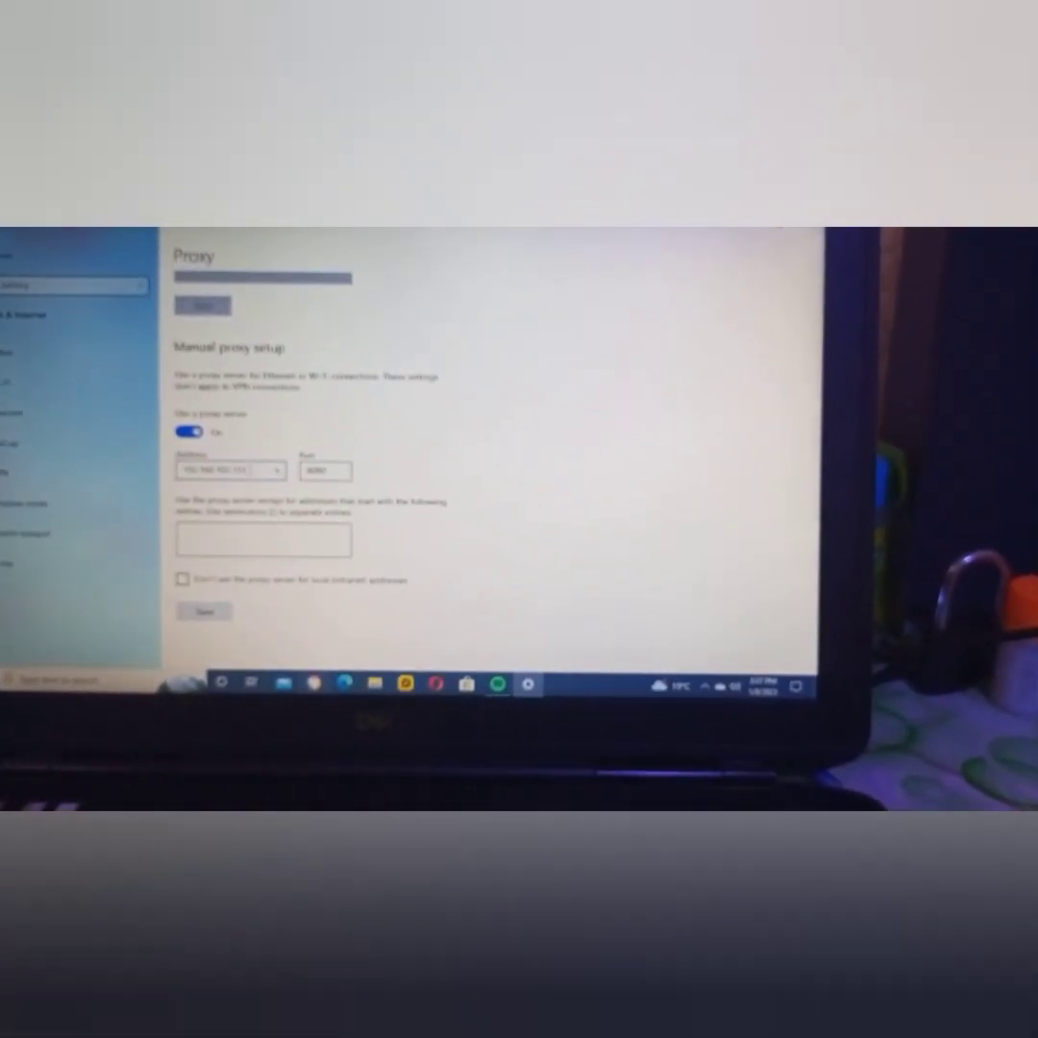
Save manual proxy address 26.26.26.1 with port 8080, then minimize Settings.
left_click(246, 480)
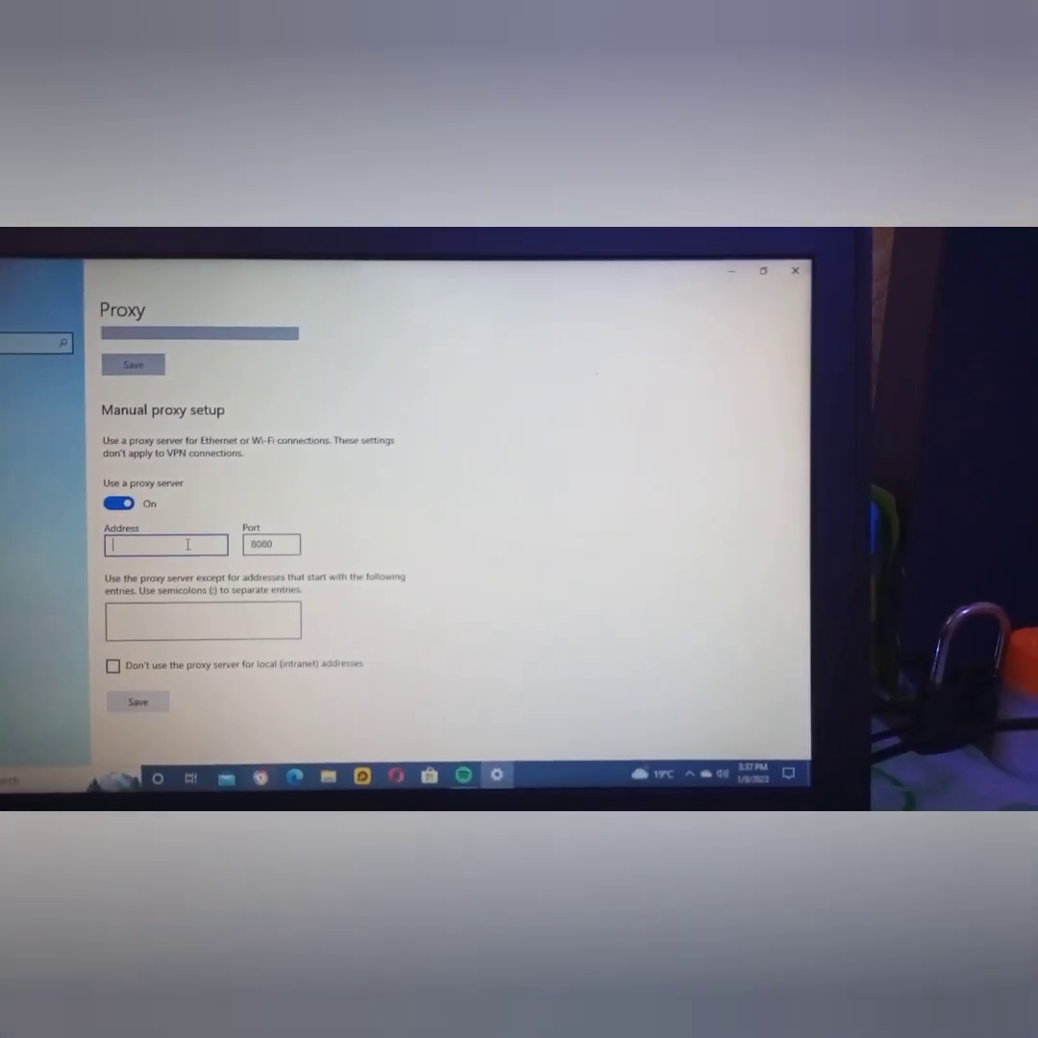
type("26")
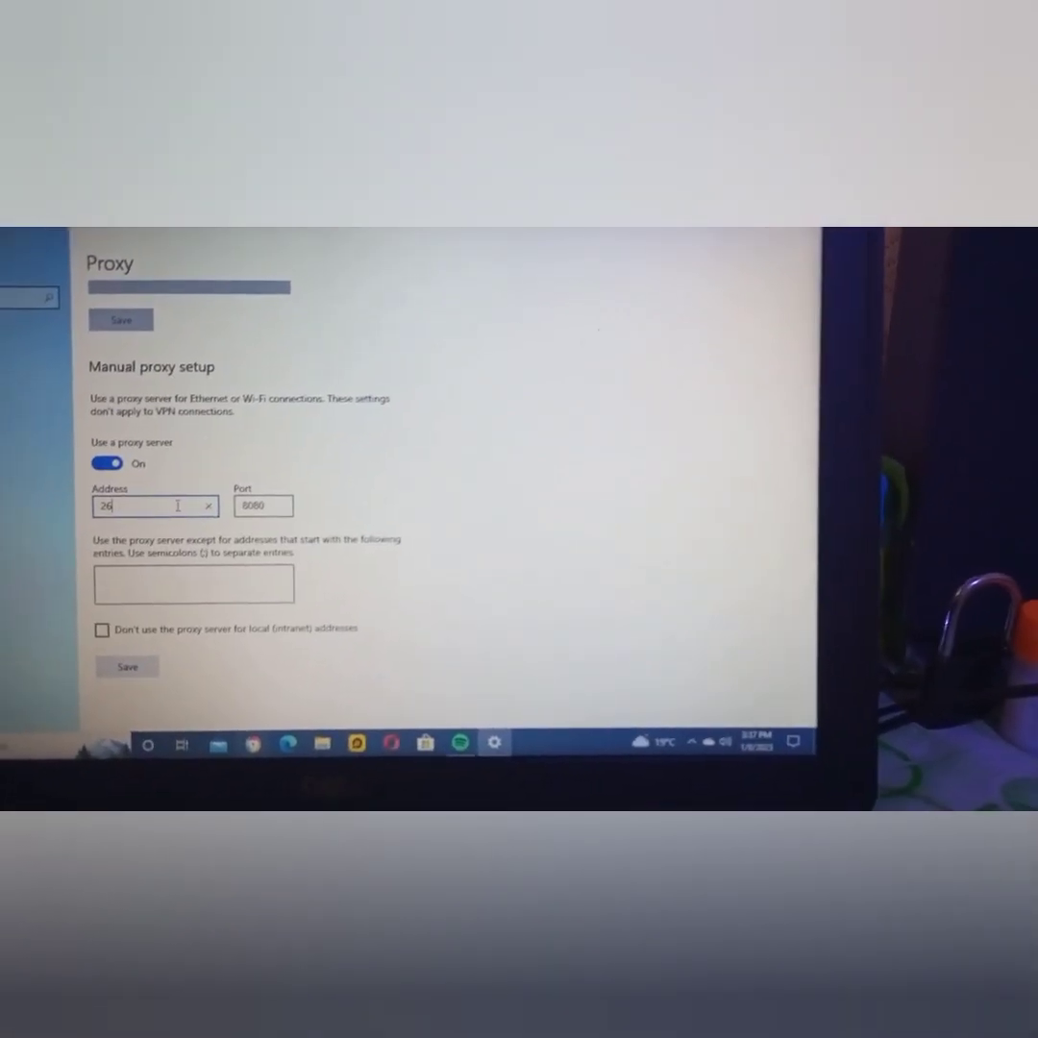
type(".")
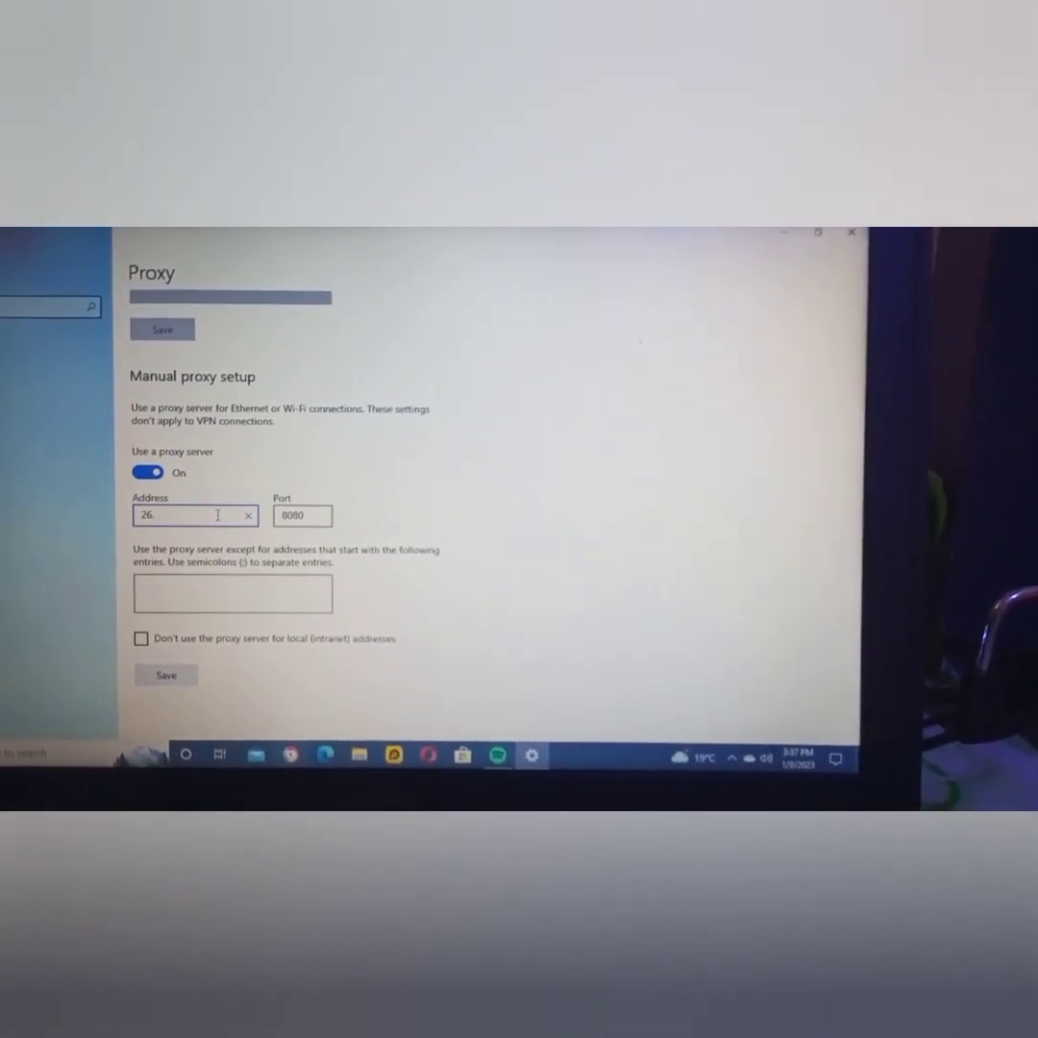
type("26")
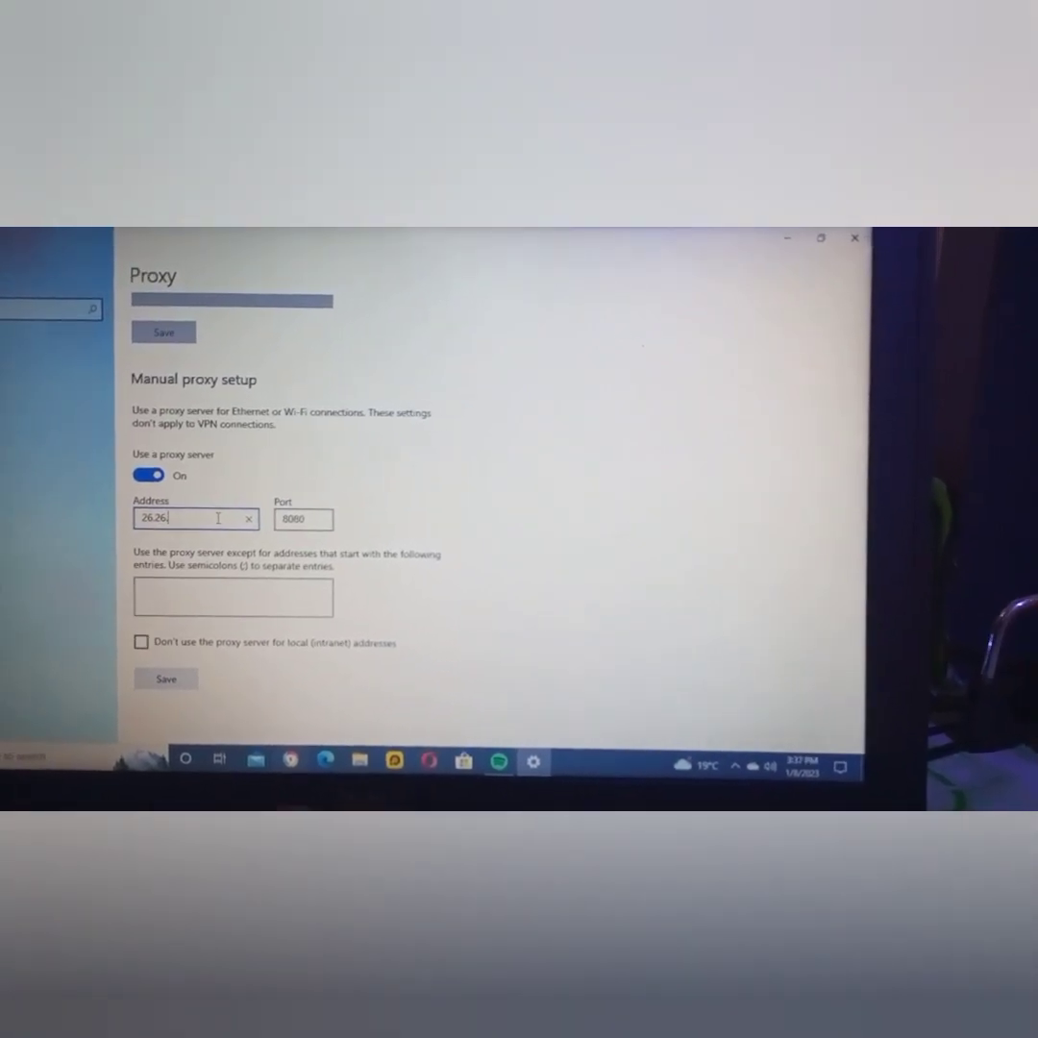
type(".26")
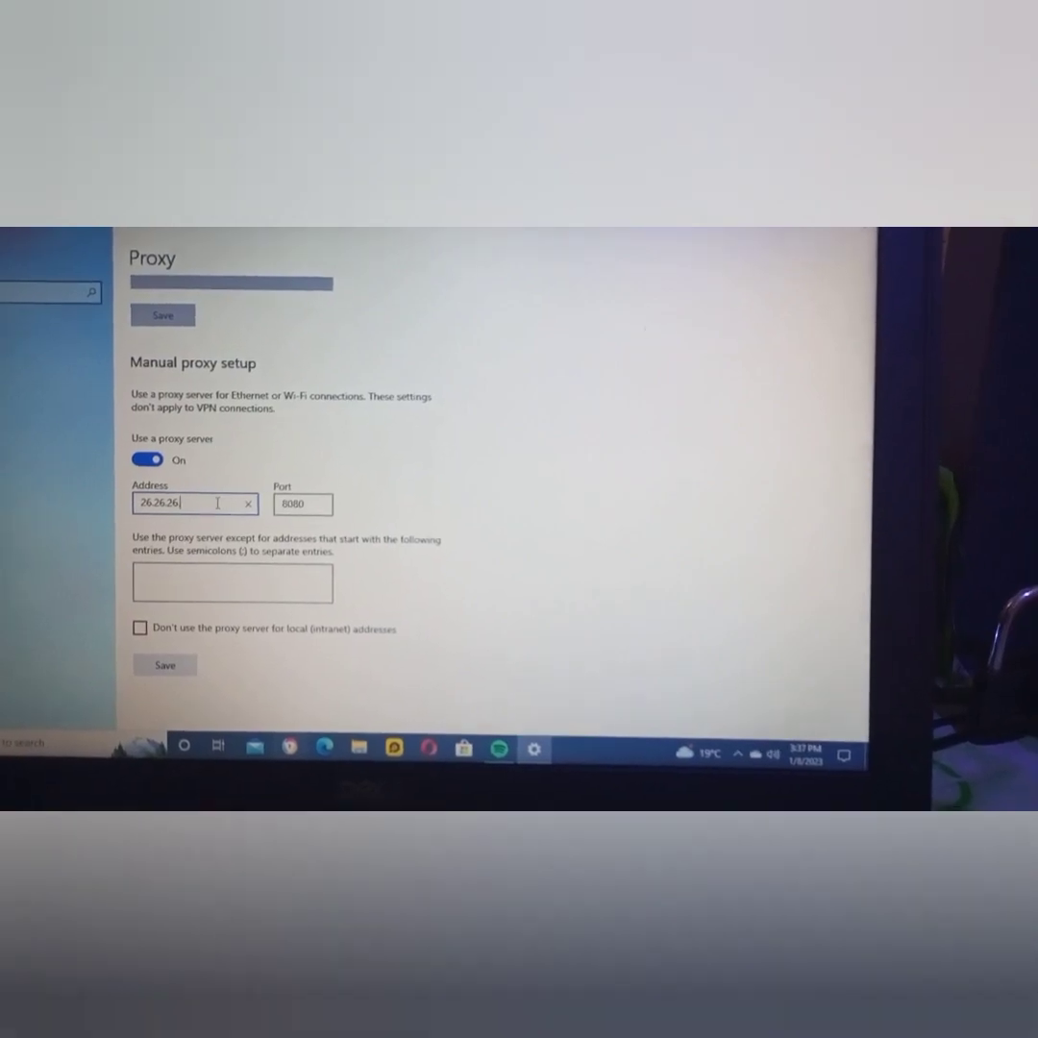
type(".1")
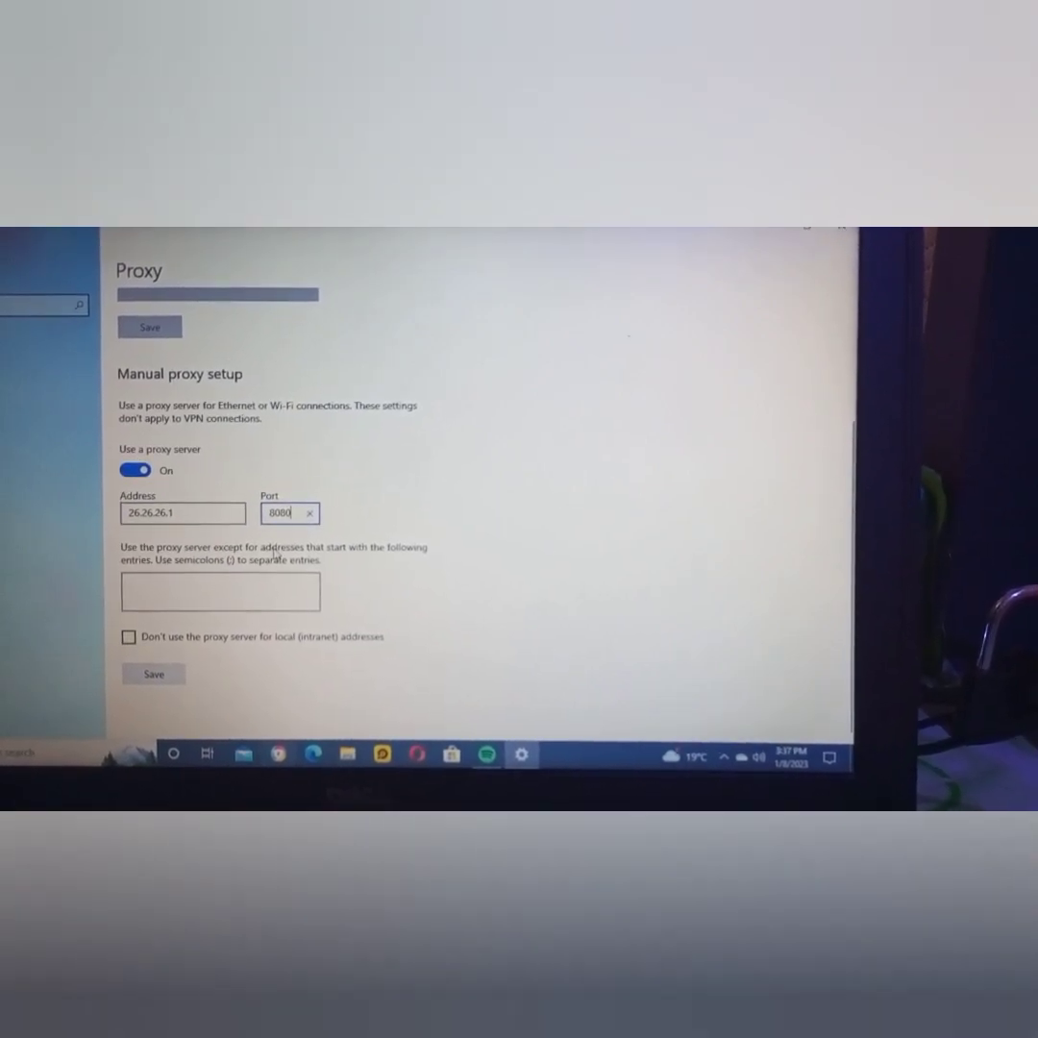
key("BackSpace")
key("BackSpace")
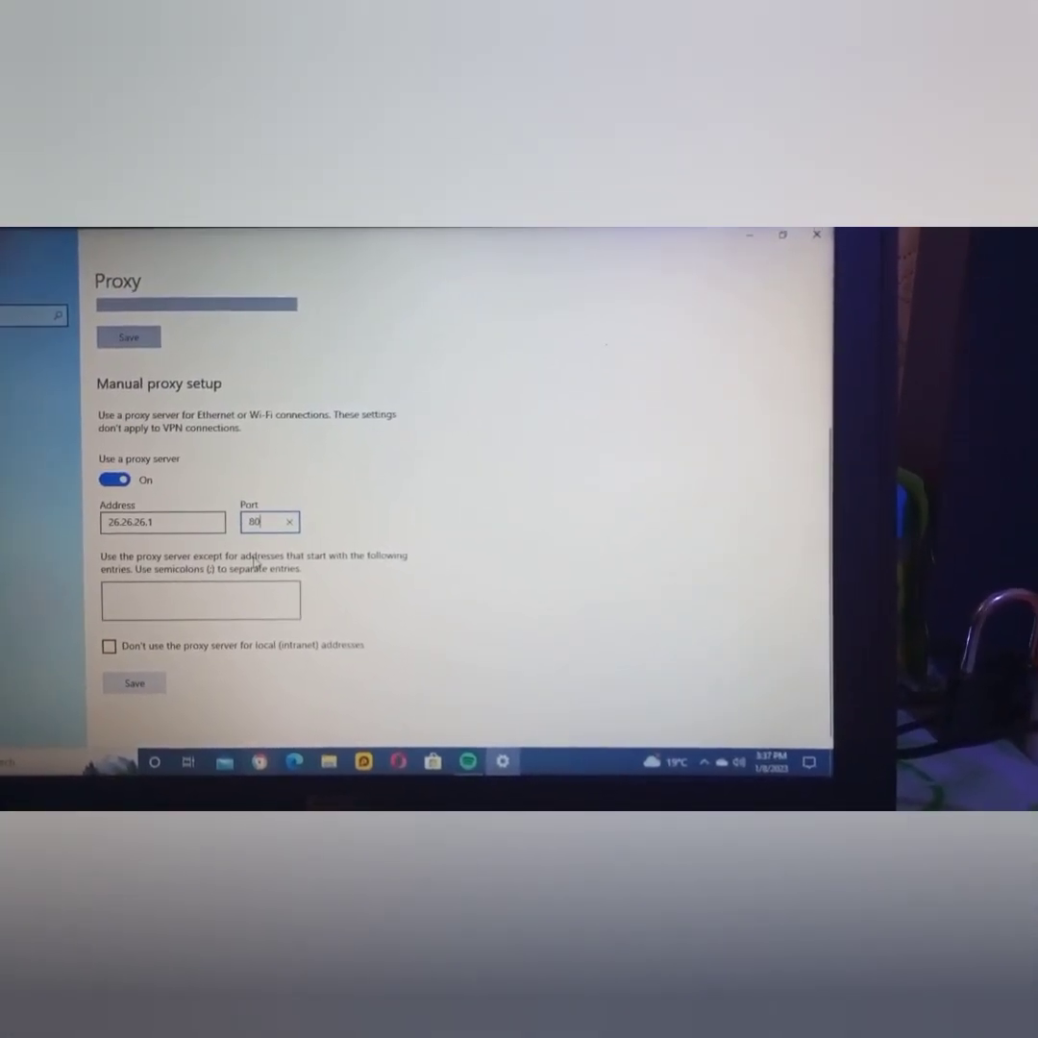
key("BackSpace")
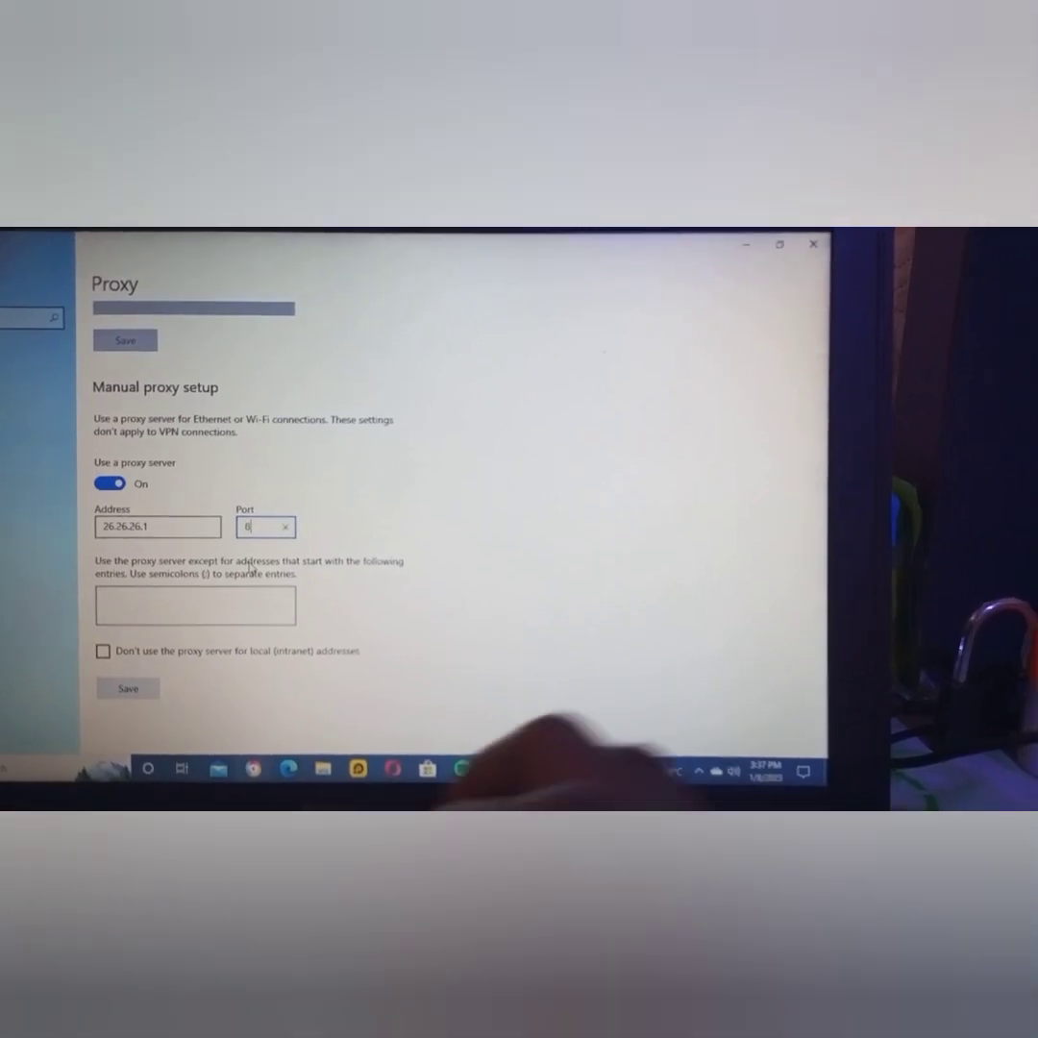
type("080")
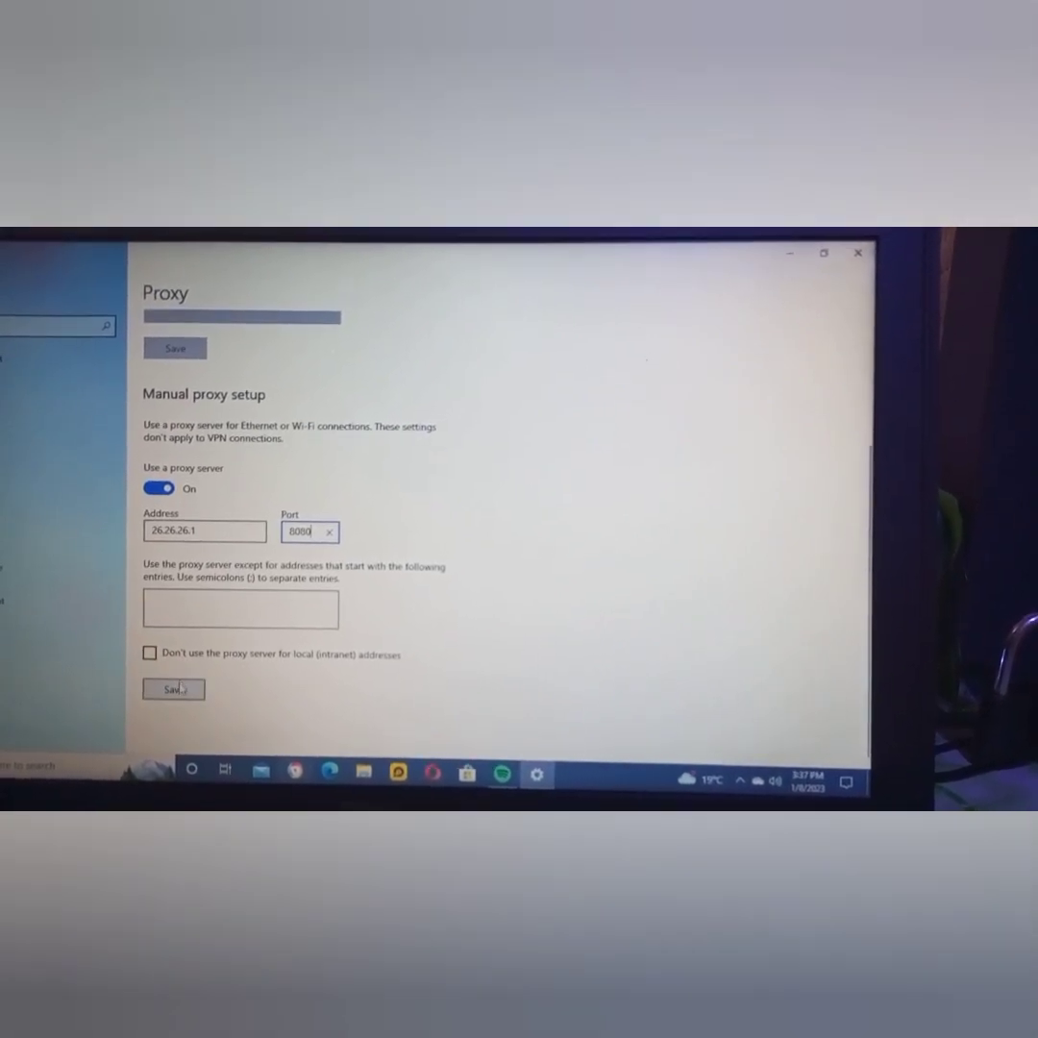
left_click(179, 690)
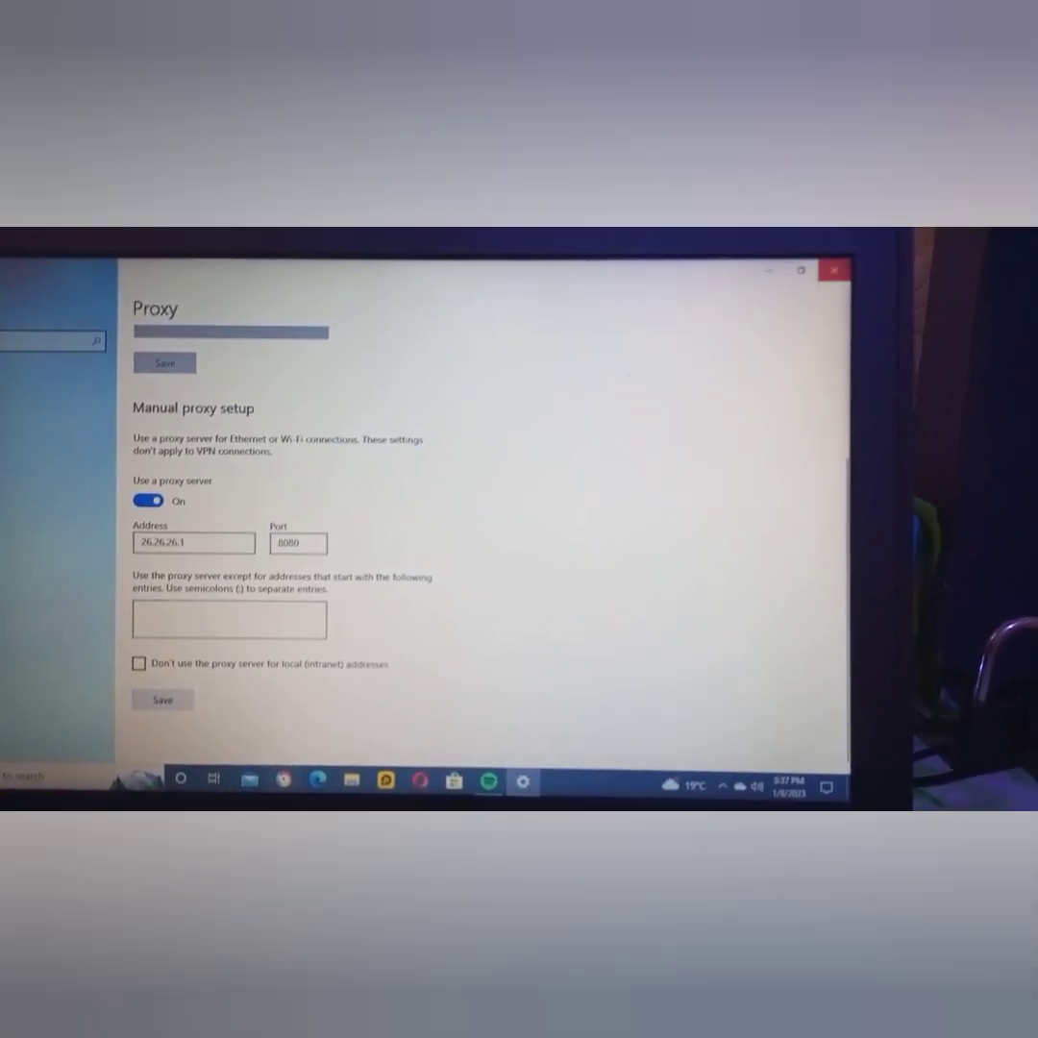
left_click(765, 267)
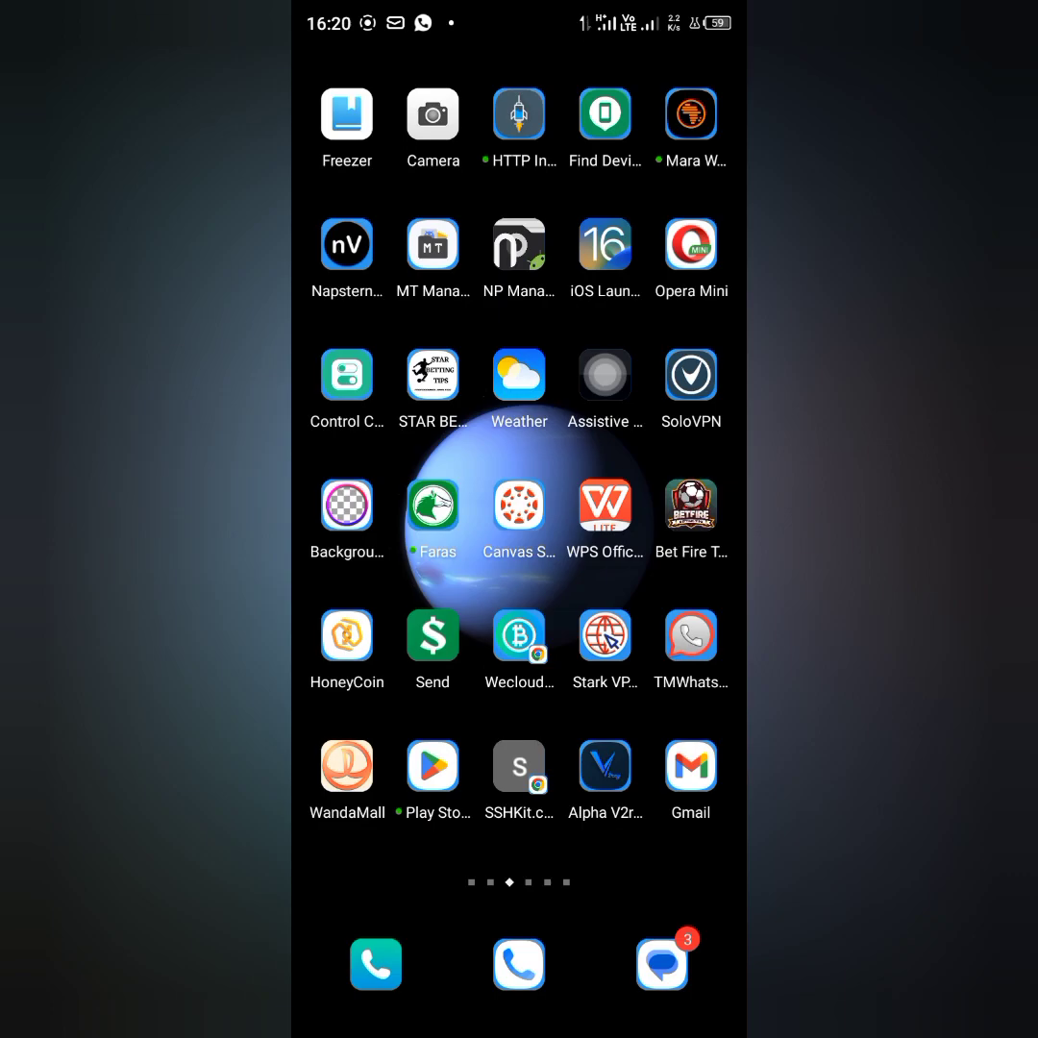
Connect NapsternetV with the sshocean-manuu12 profile, view its traffic stats, and pull down quick settings.
left_click(346, 244)
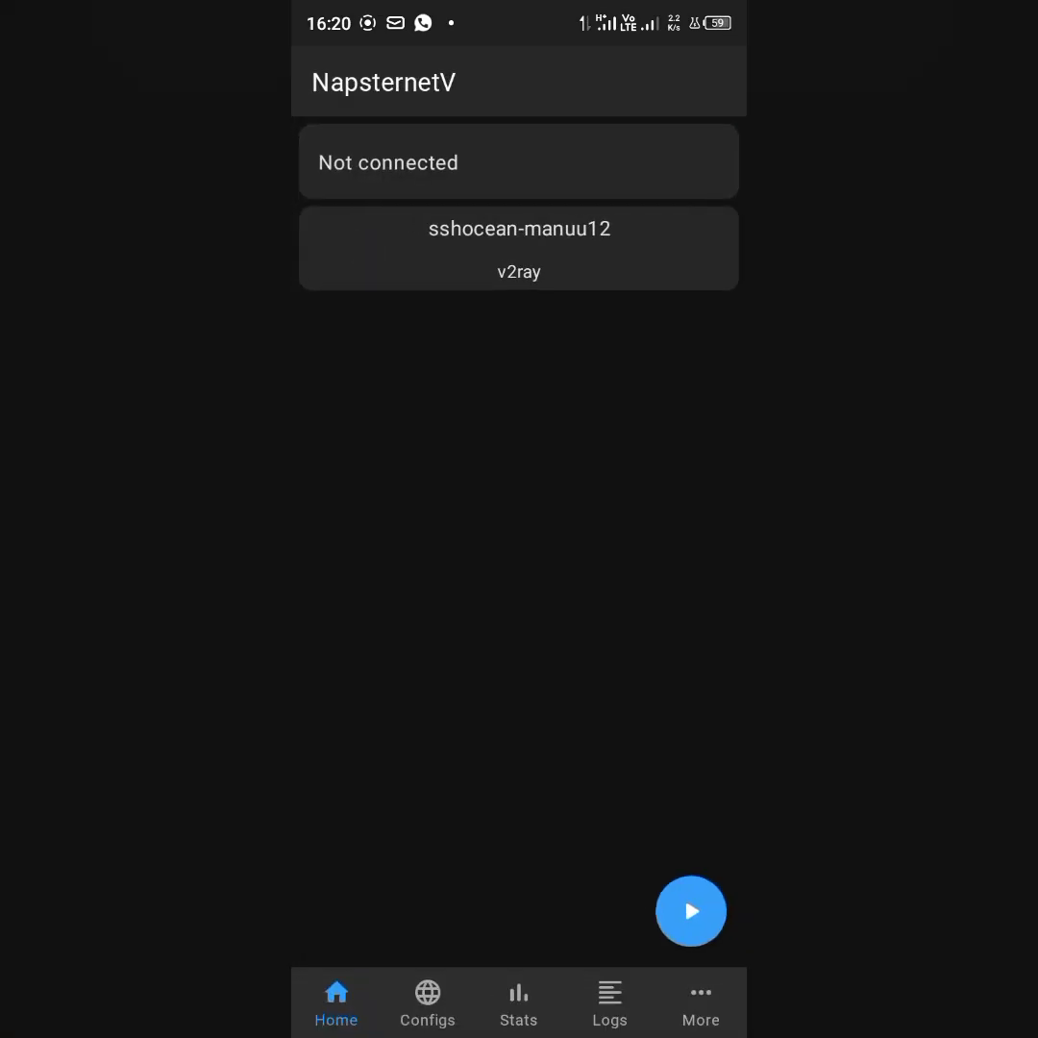
left_click(519, 1018)
left_click(704, 692)
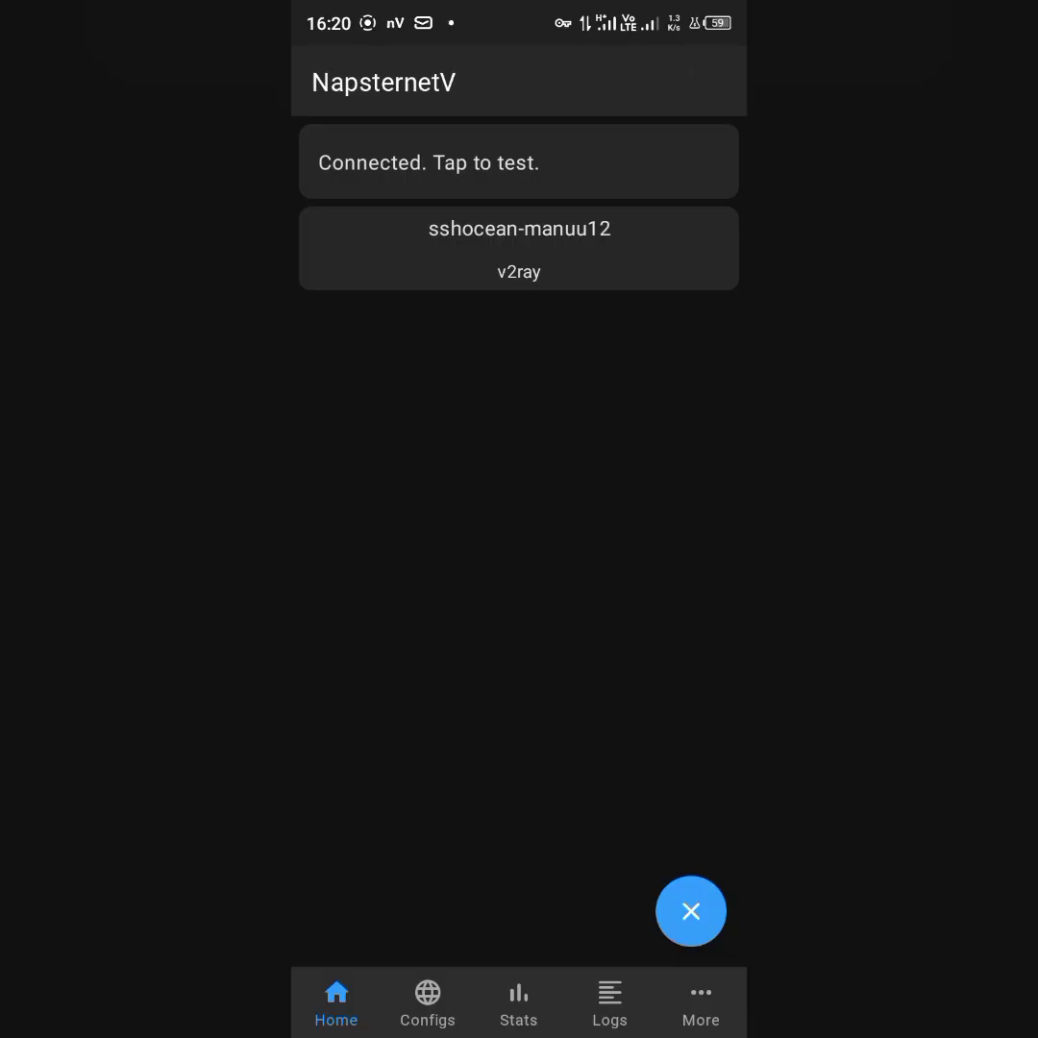
left_click(518, 1002)
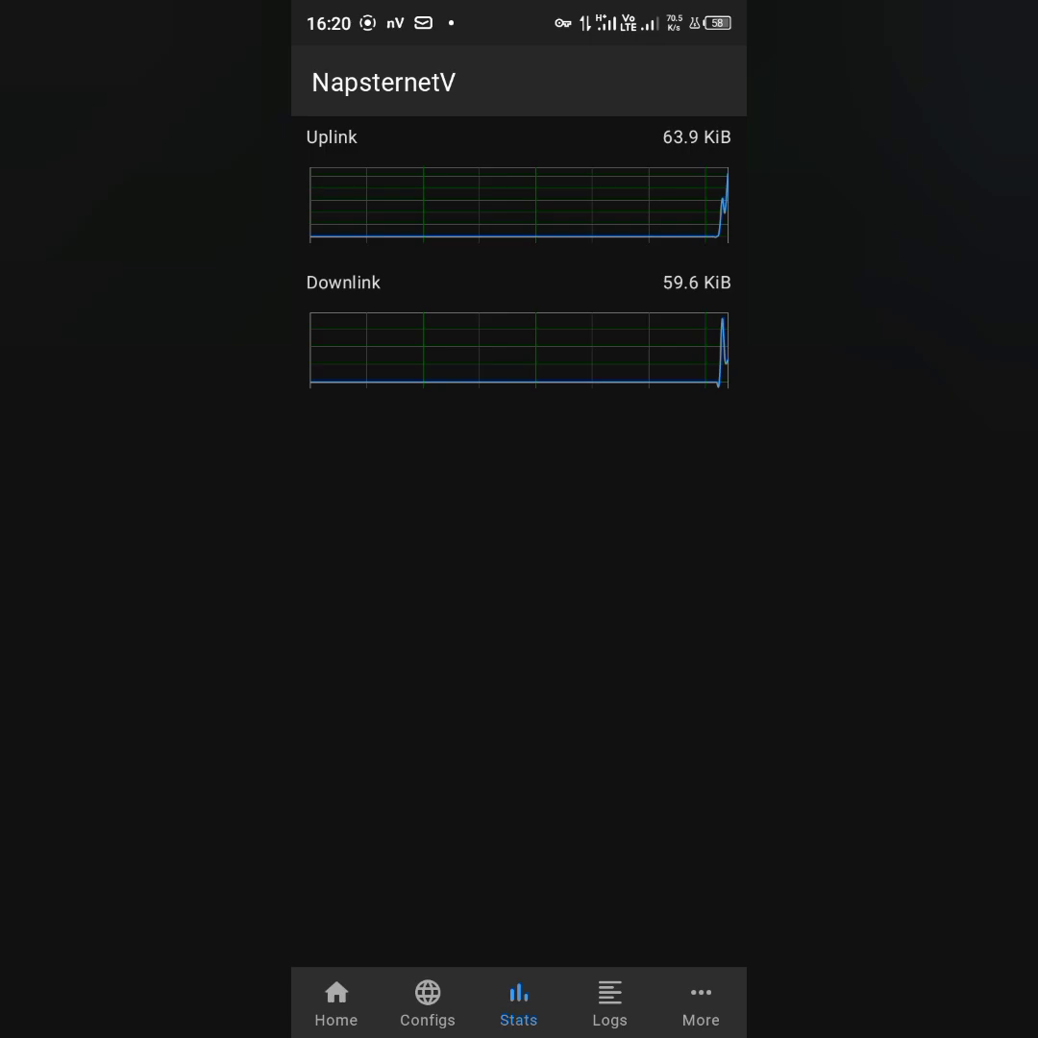
left_click_drag(669, 67, 668, 672)
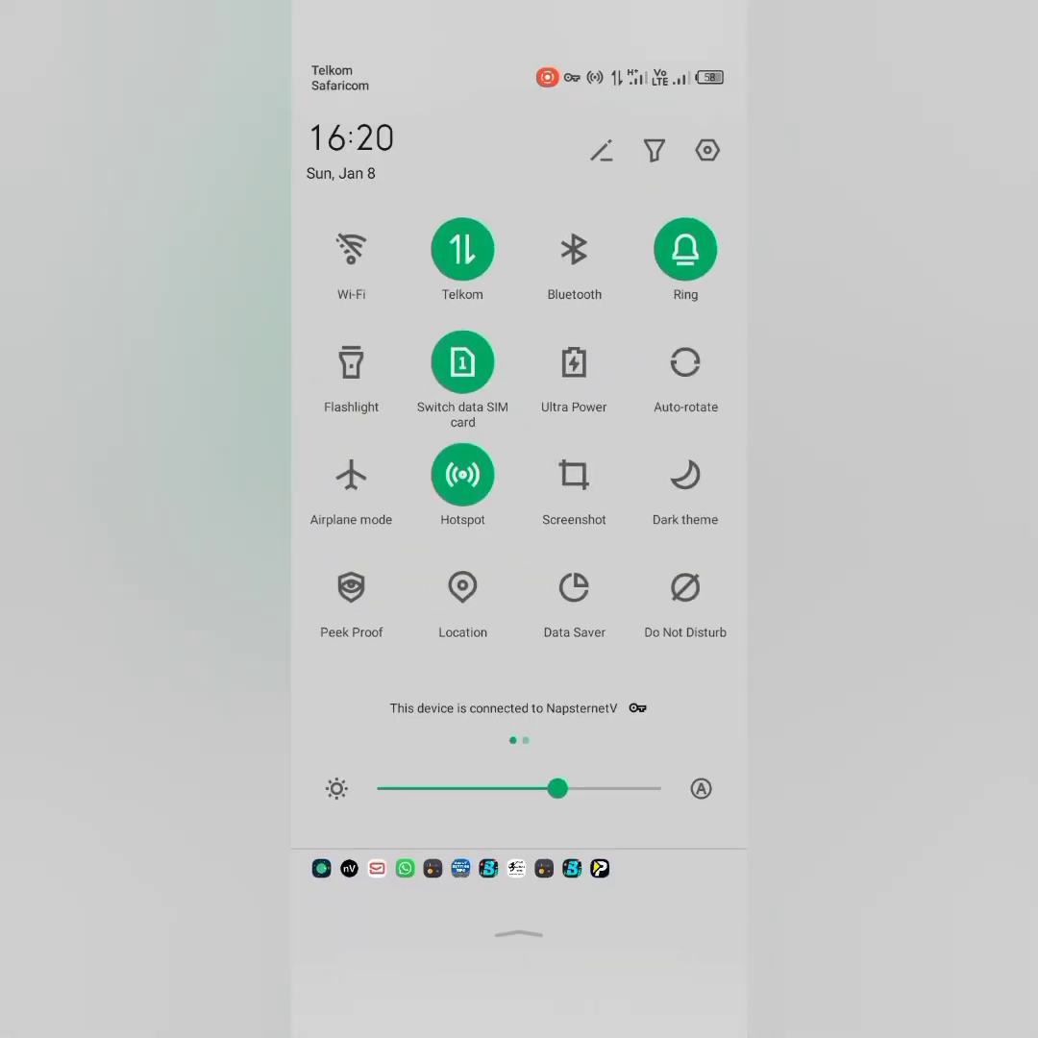
left_click_drag(518, 932, 519, 288)
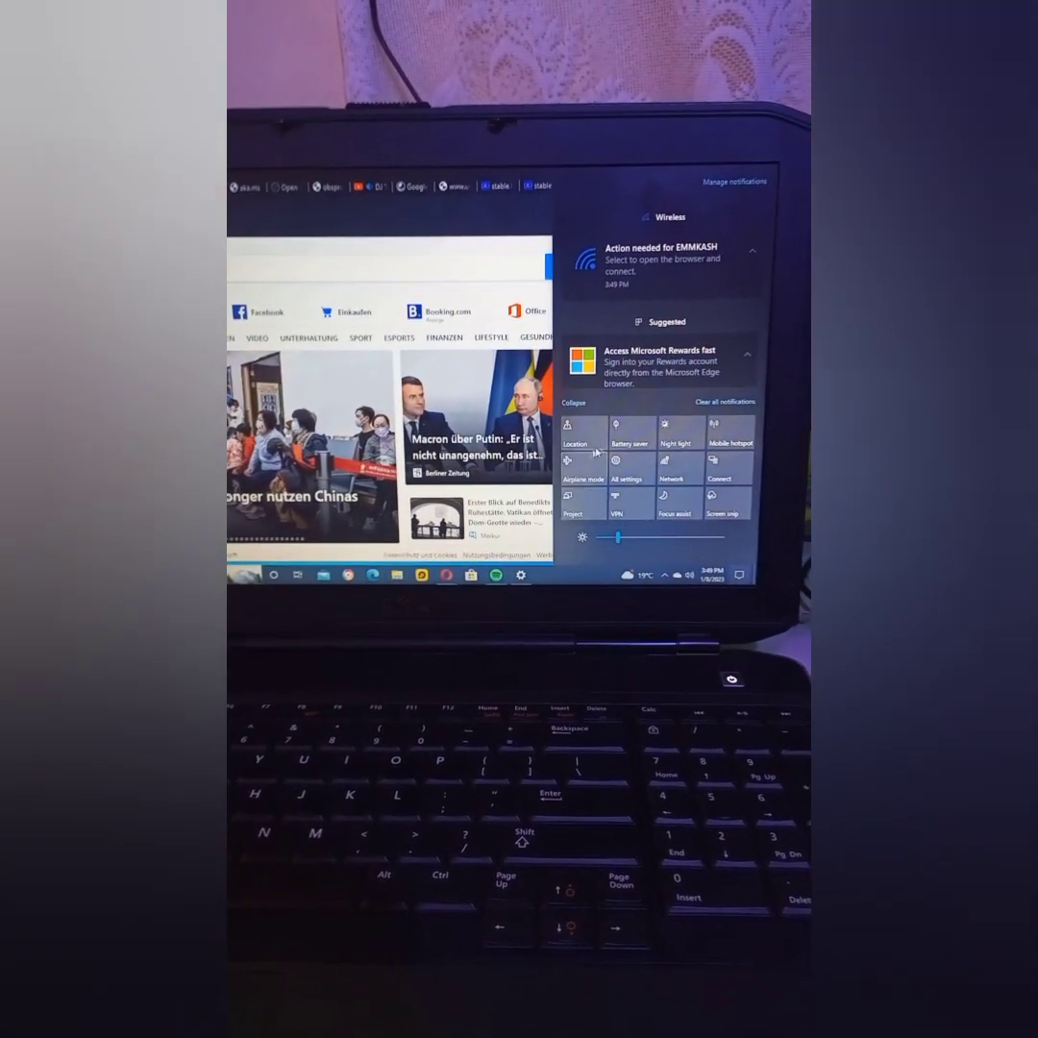
Dismiss Action Center and confirm the laptop is connected to the phone's hotspot Wi-Fi.
key("Escape")
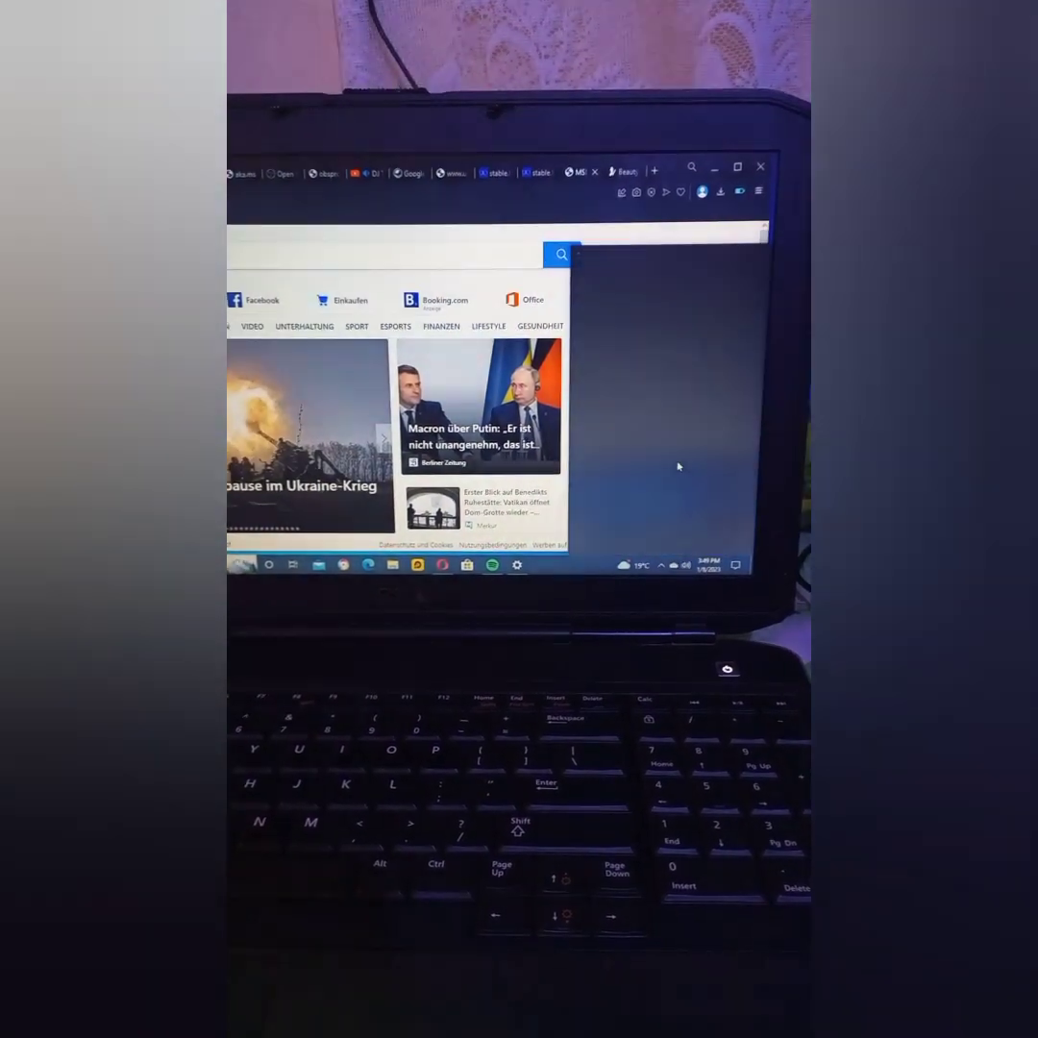
left_click(673, 564)
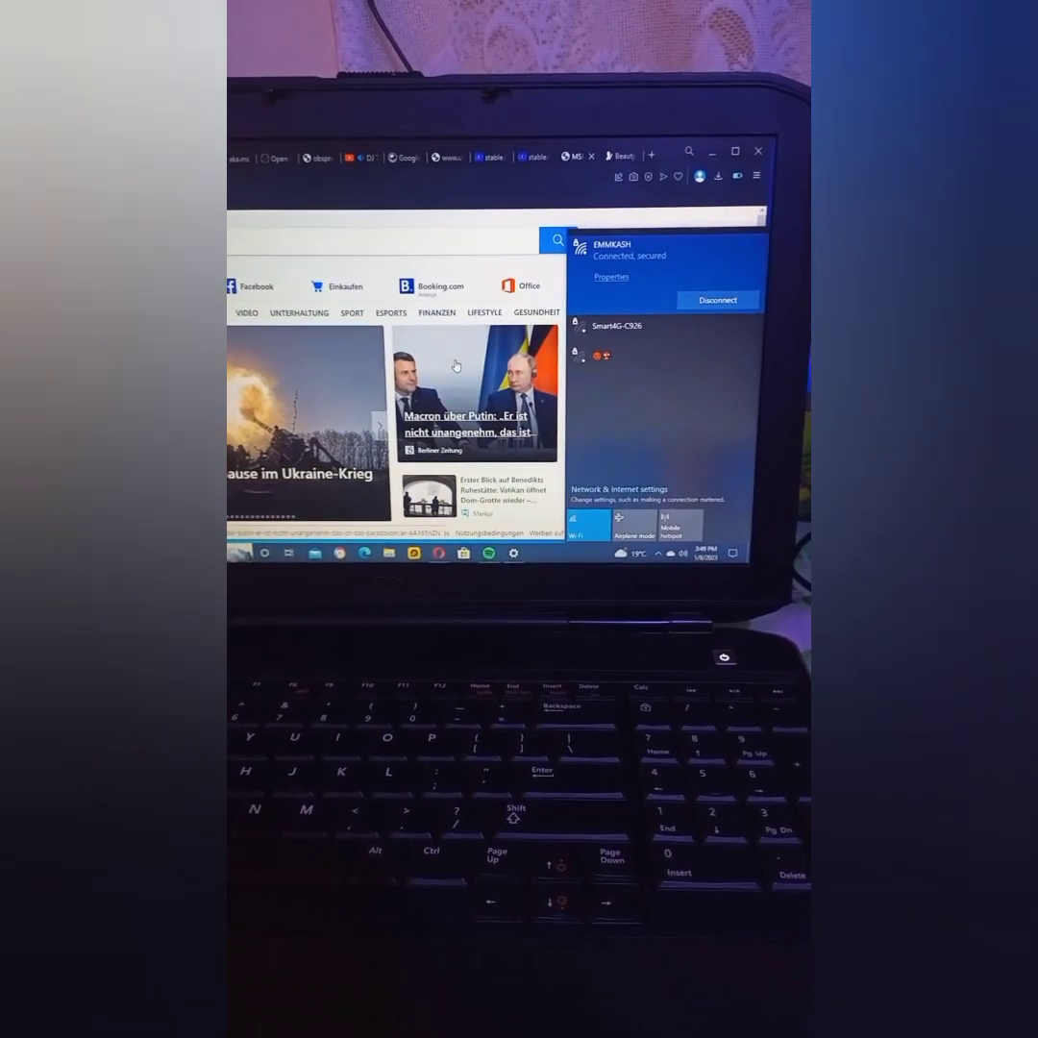
left_click(455, 365)
scroll(481, 384, "down", 8)
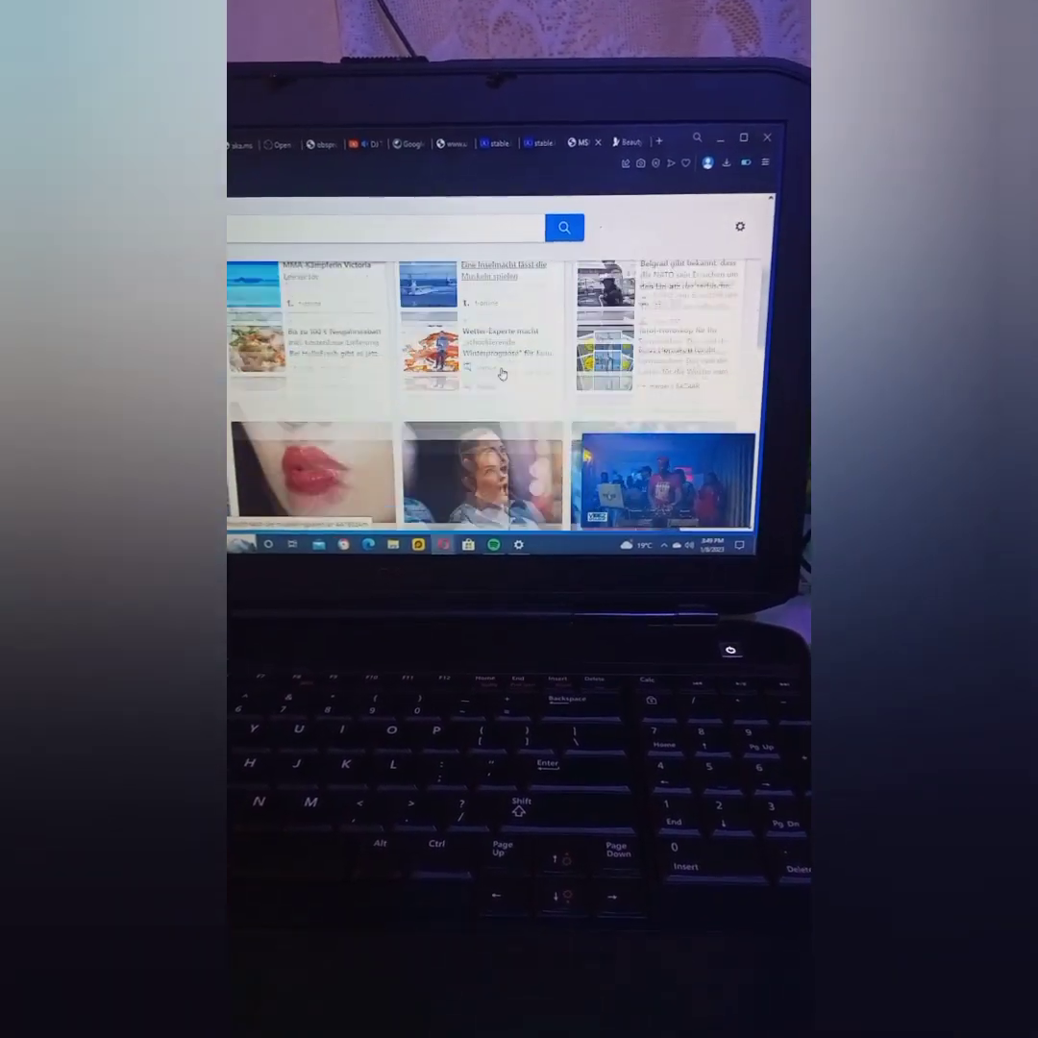
Open the Macron news article from the browser's news page.
left_click(499, 373)
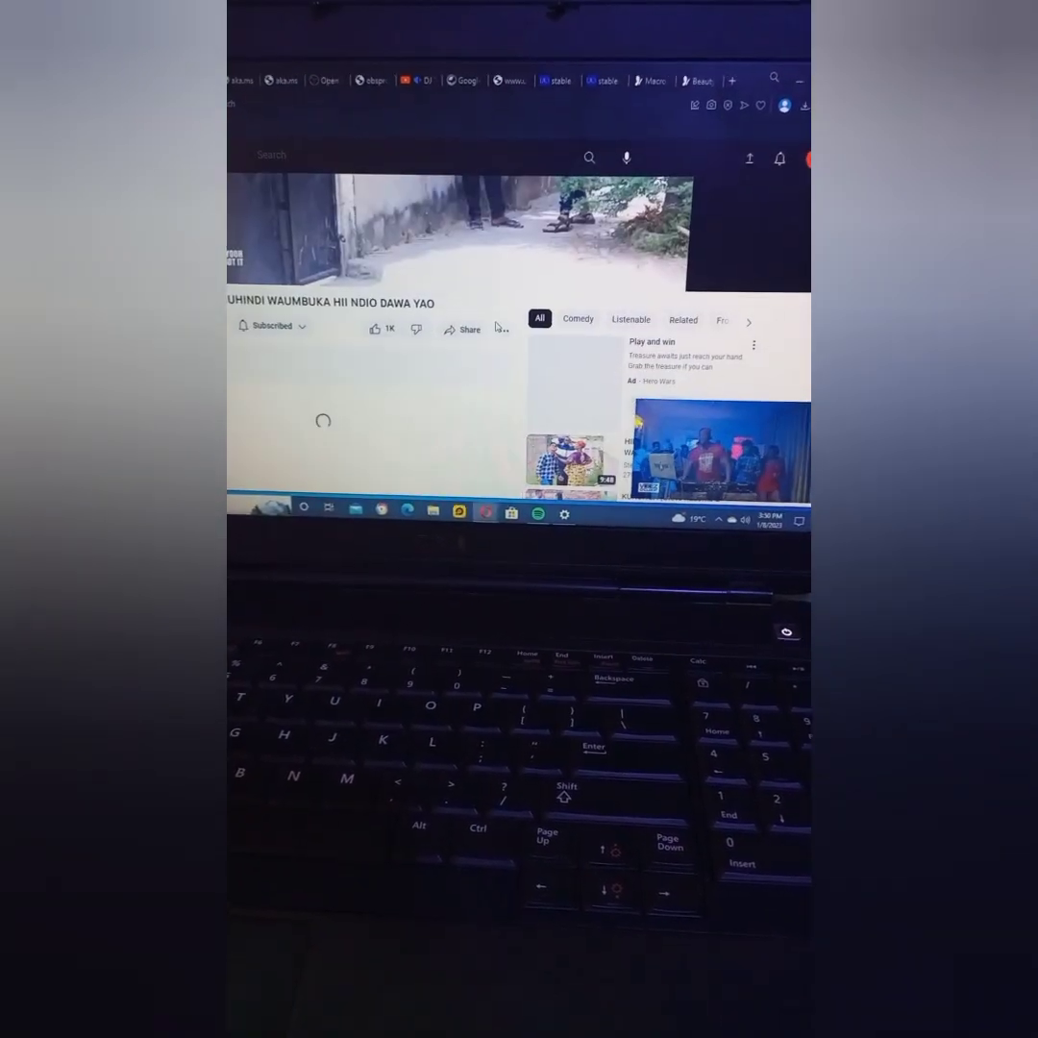
scroll(499, 323, "up", 3)
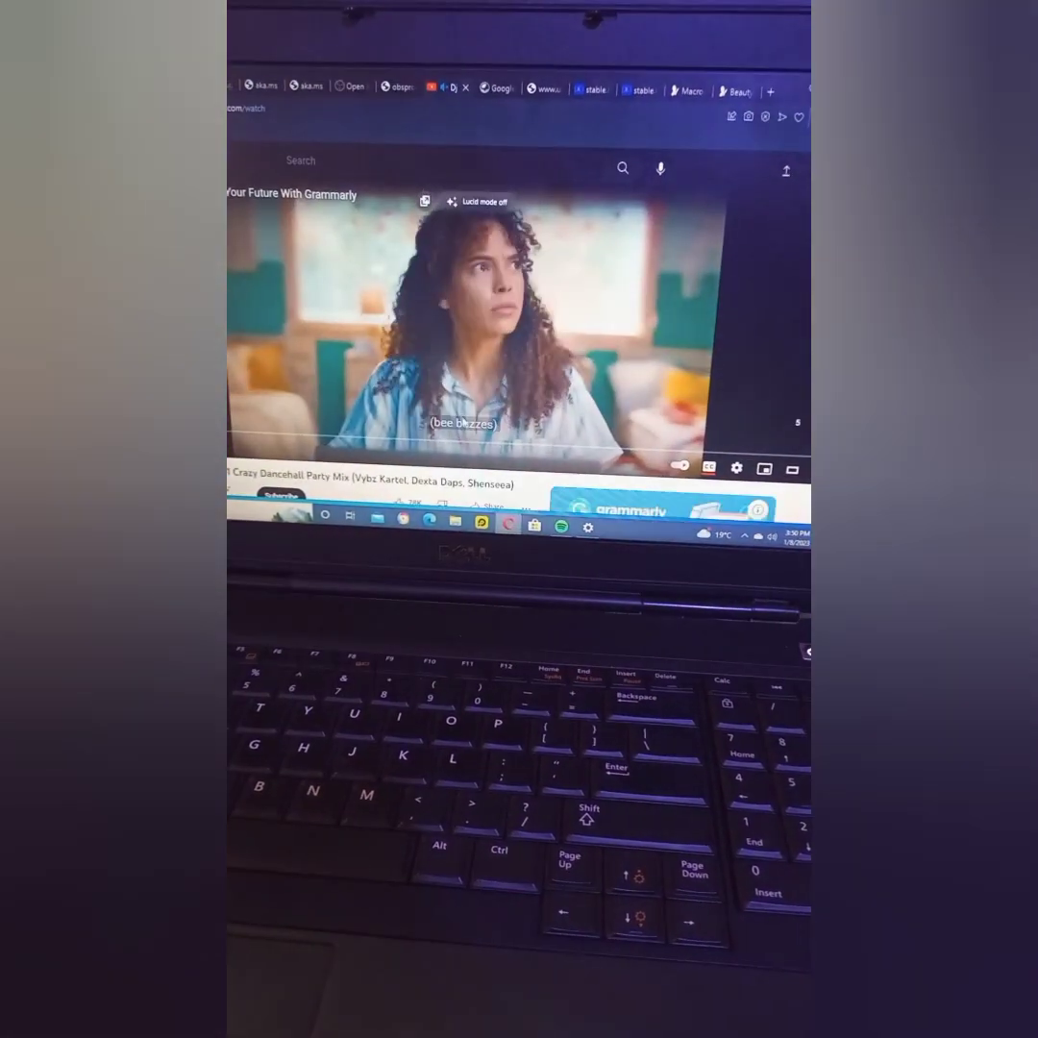
scroll(470, 440, "down", 5)
scroll(470, 440, "down", 3)
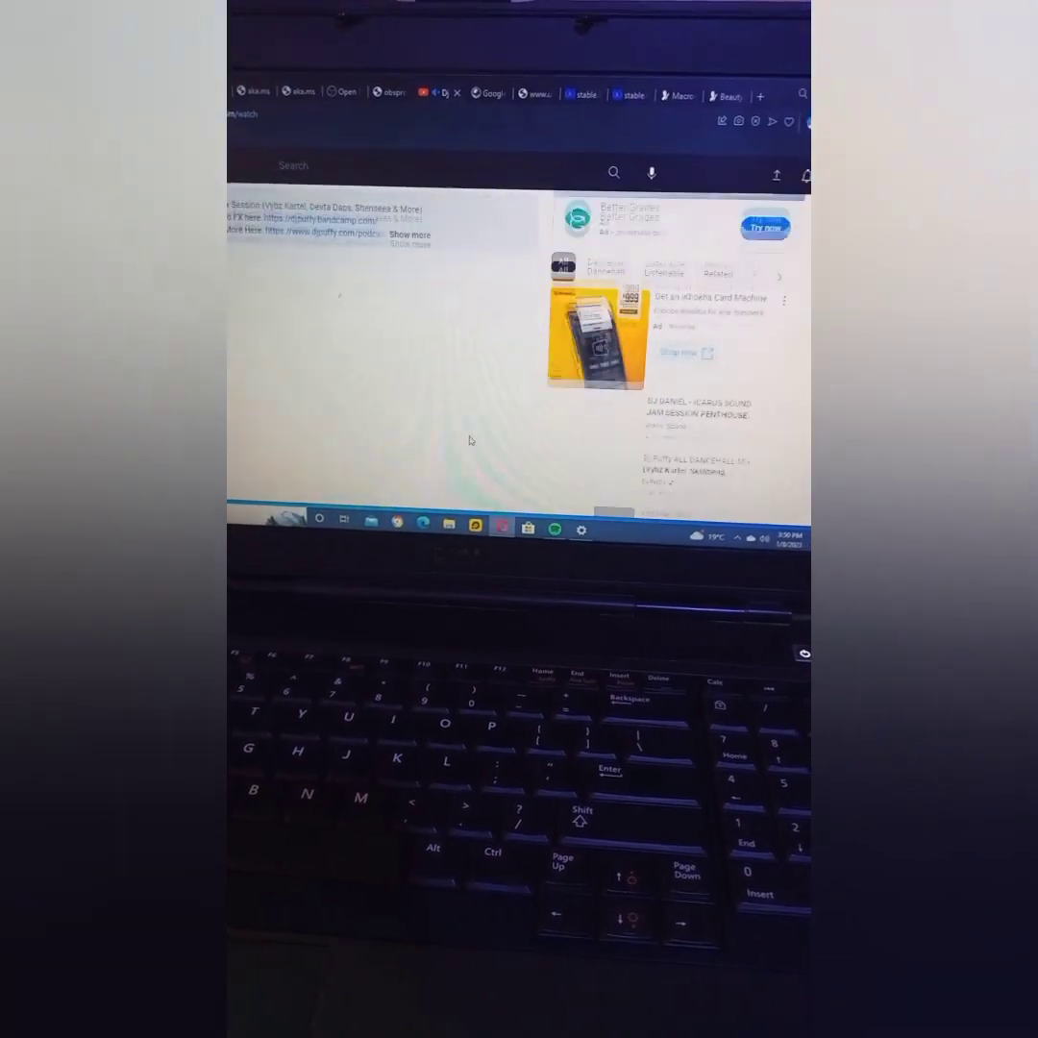